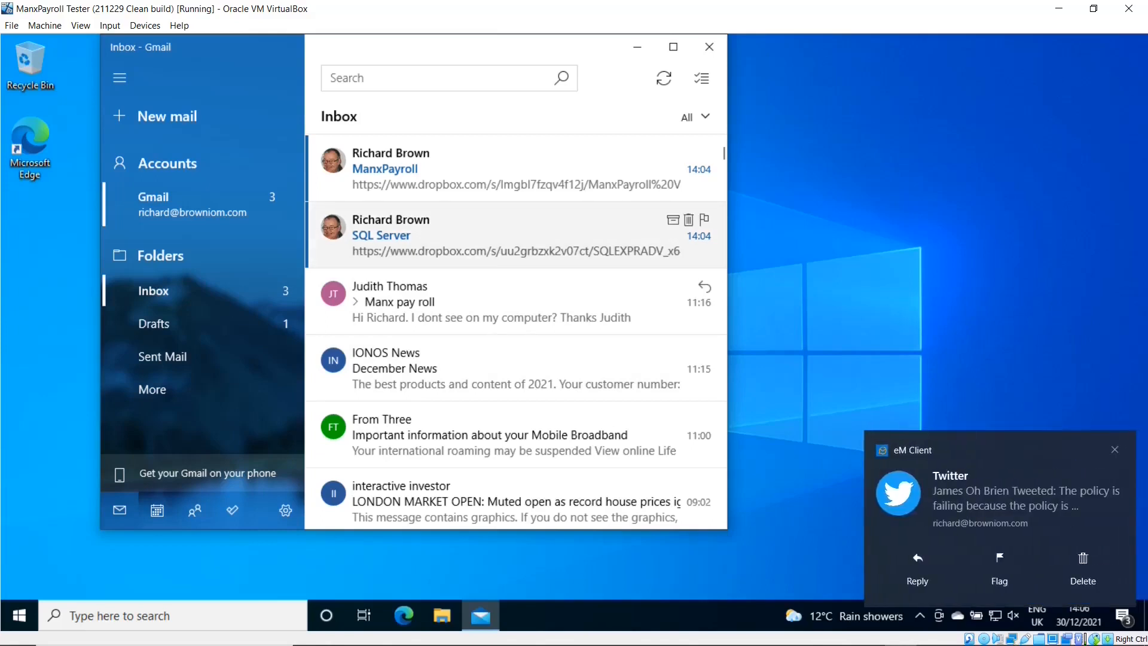
# - Open the SQL Server email and its Dropbox link to SQLEXPRADV_x64_ENU.exe in Edge
pyautogui.click(378, 234)
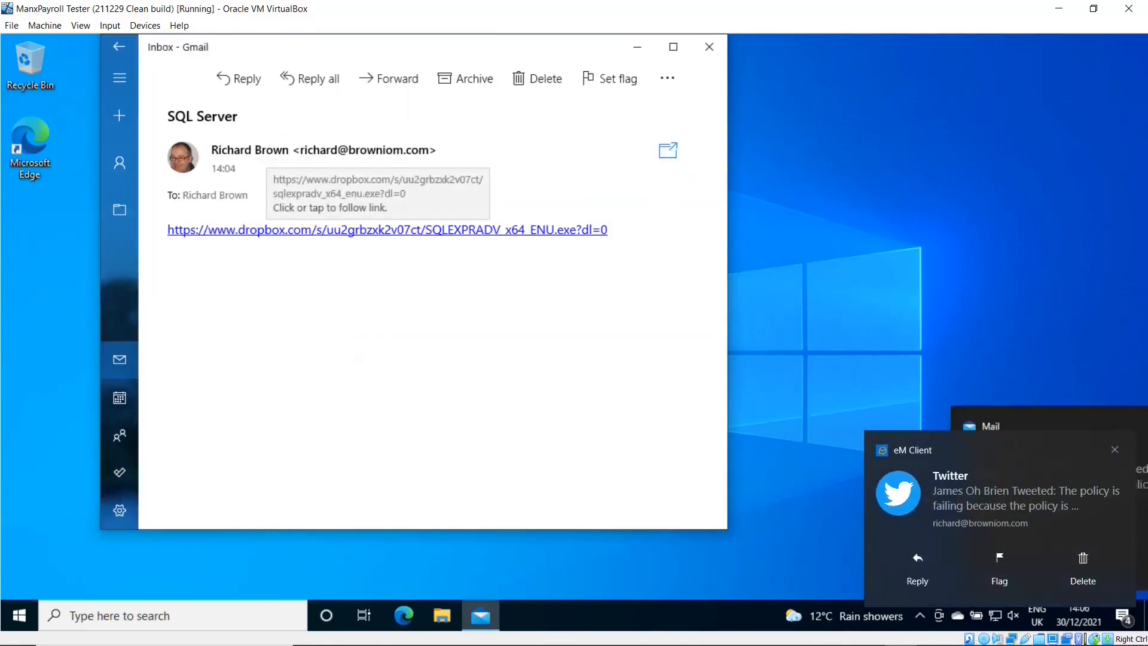
pyautogui.click(378, 231)
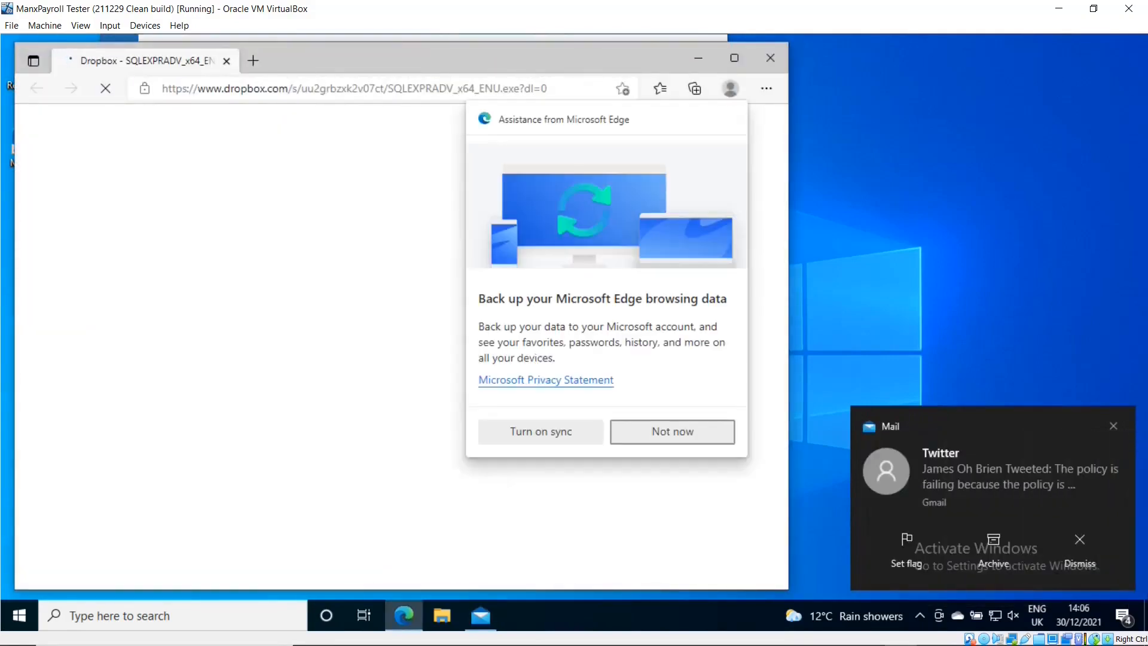
# - Download SQLEXPRADV_x64_ENU.exe from Dropbox, run it, and minimize Edge
pyautogui.click(673, 432)
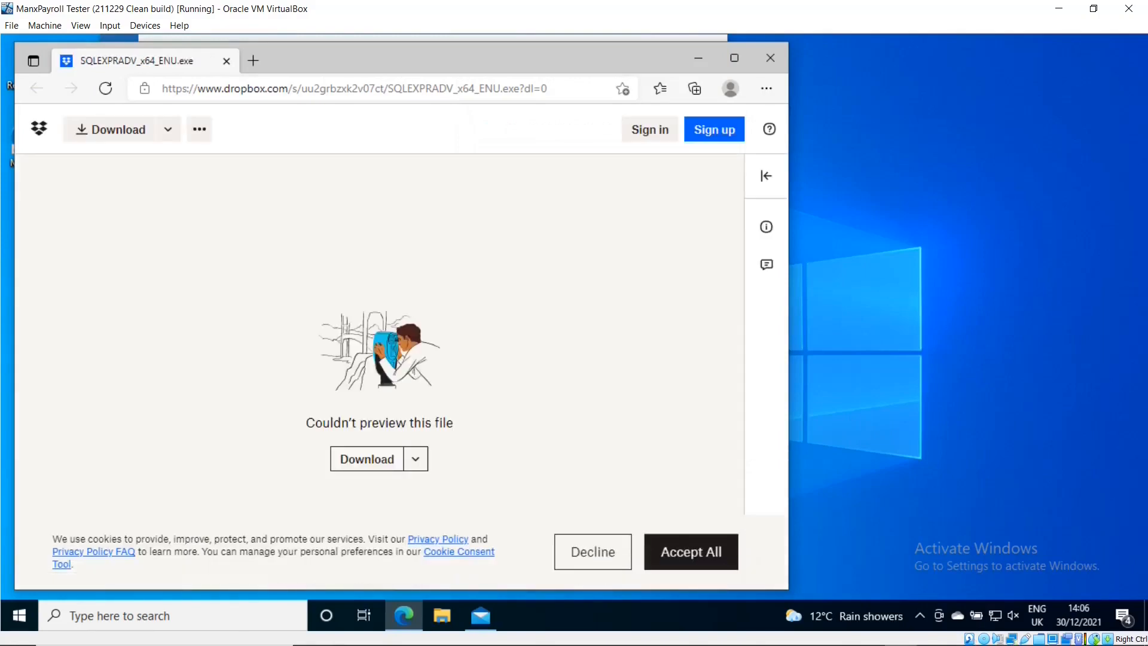
pyautogui.click(367, 460)
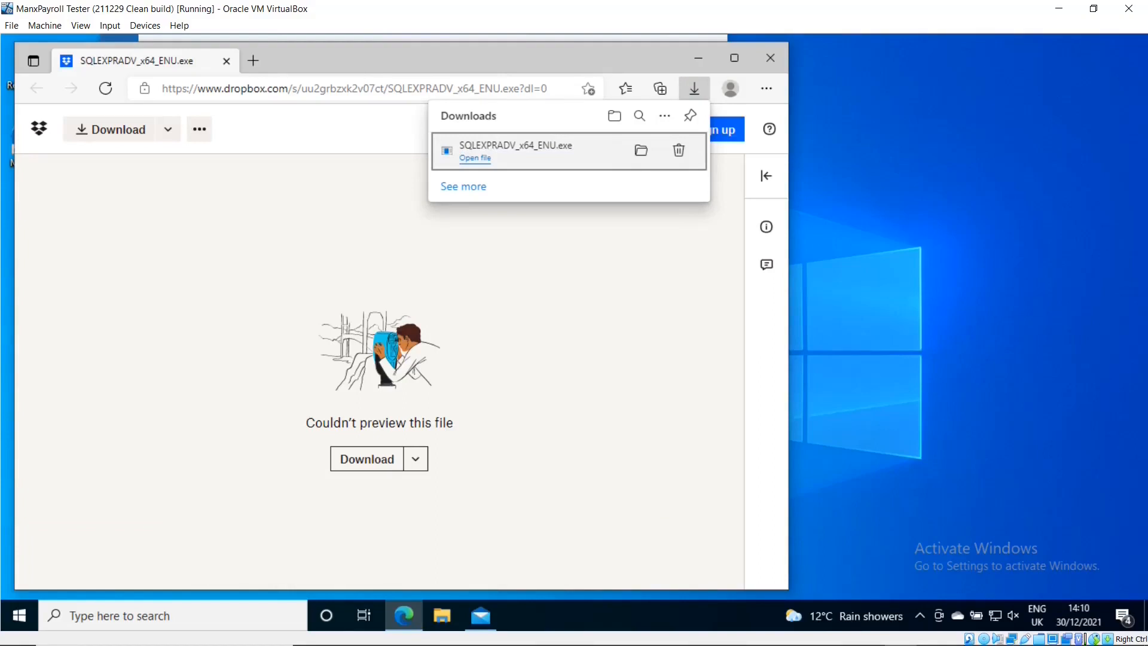
pyautogui.click(476, 158)
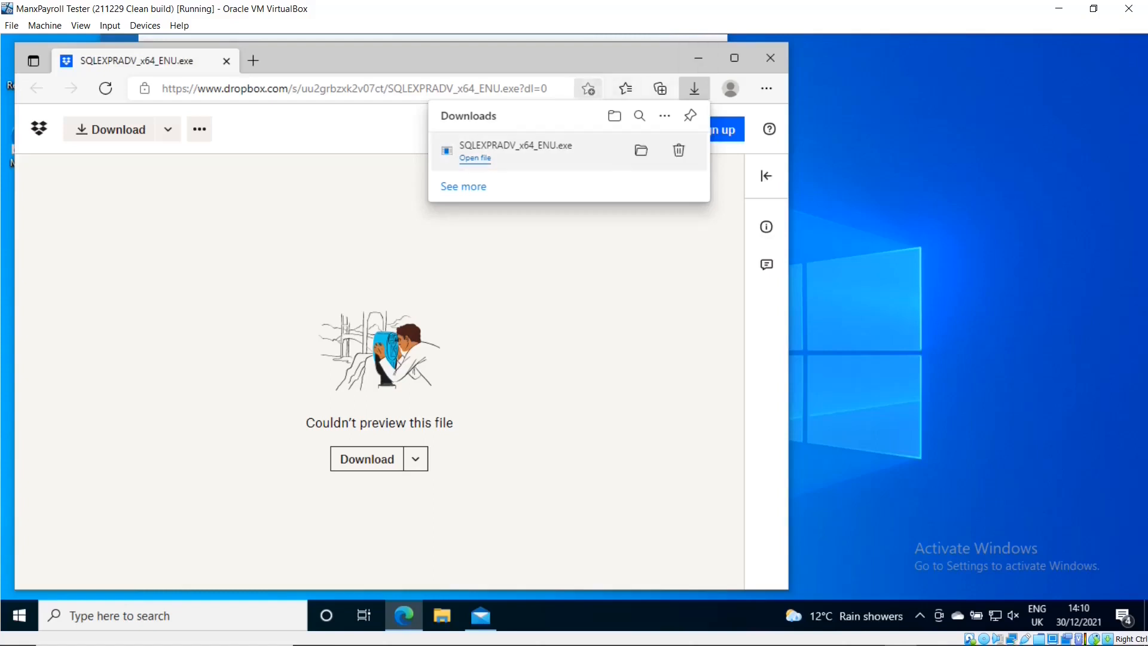
pyautogui.click(699, 58)
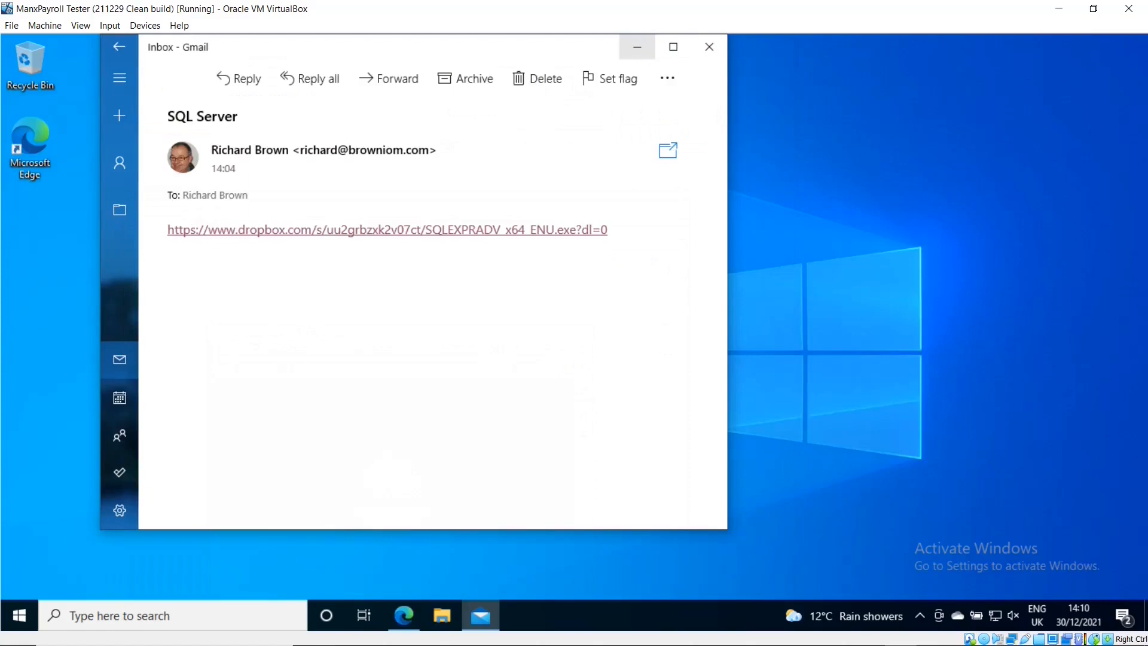
# - Approve both UAC prompts and the file extraction so the SQL Server 2019 Installation Center opens
pyautogui.click(638, 46)
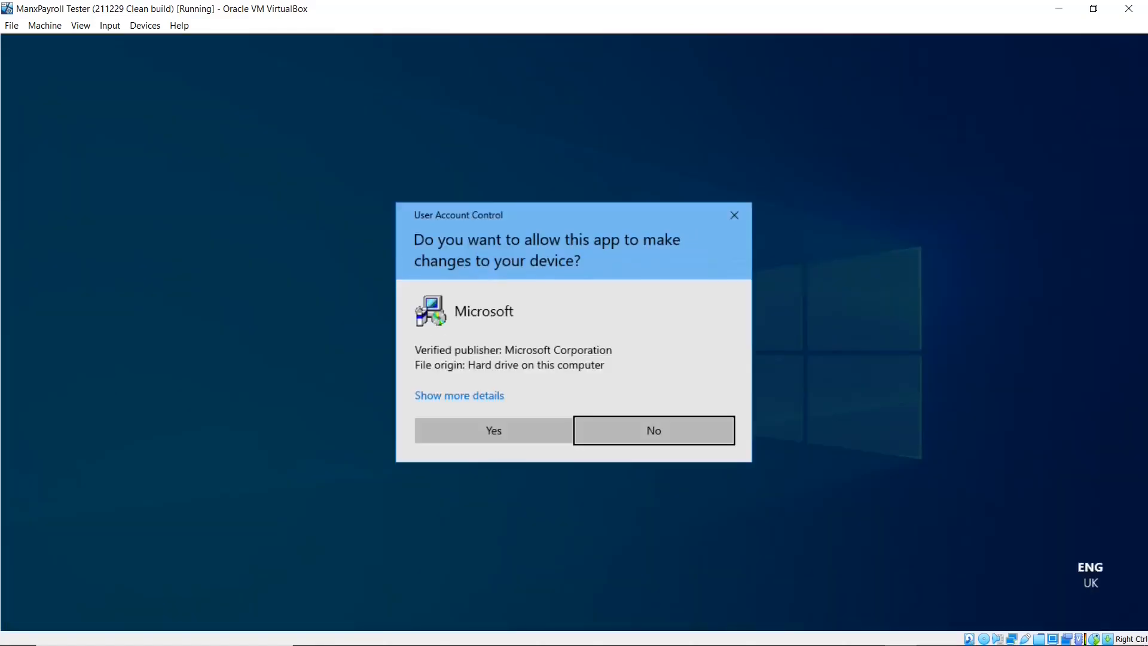
pyautogui.click(494, 431)
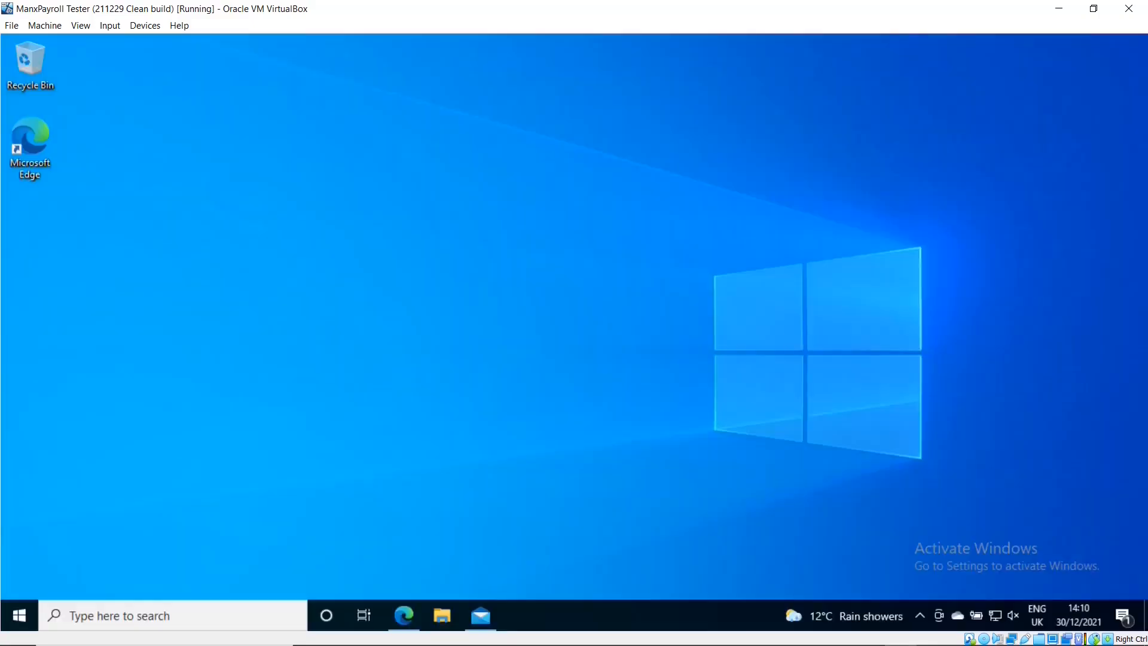
pyautogui.press('Return')
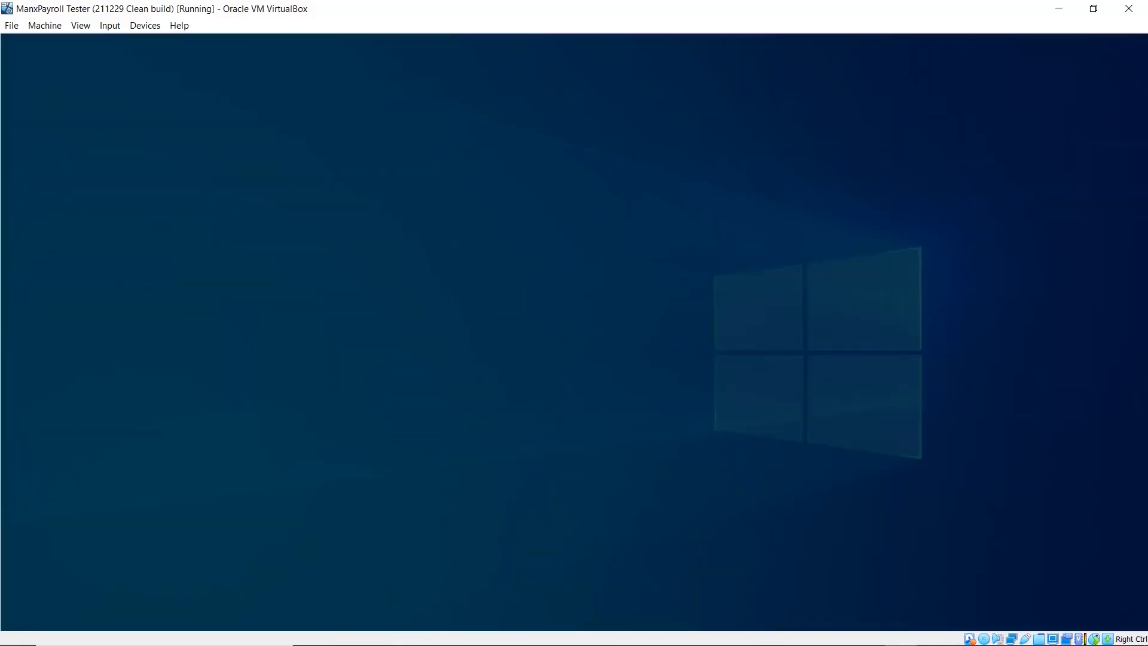
pyautogui.click(494, 430)
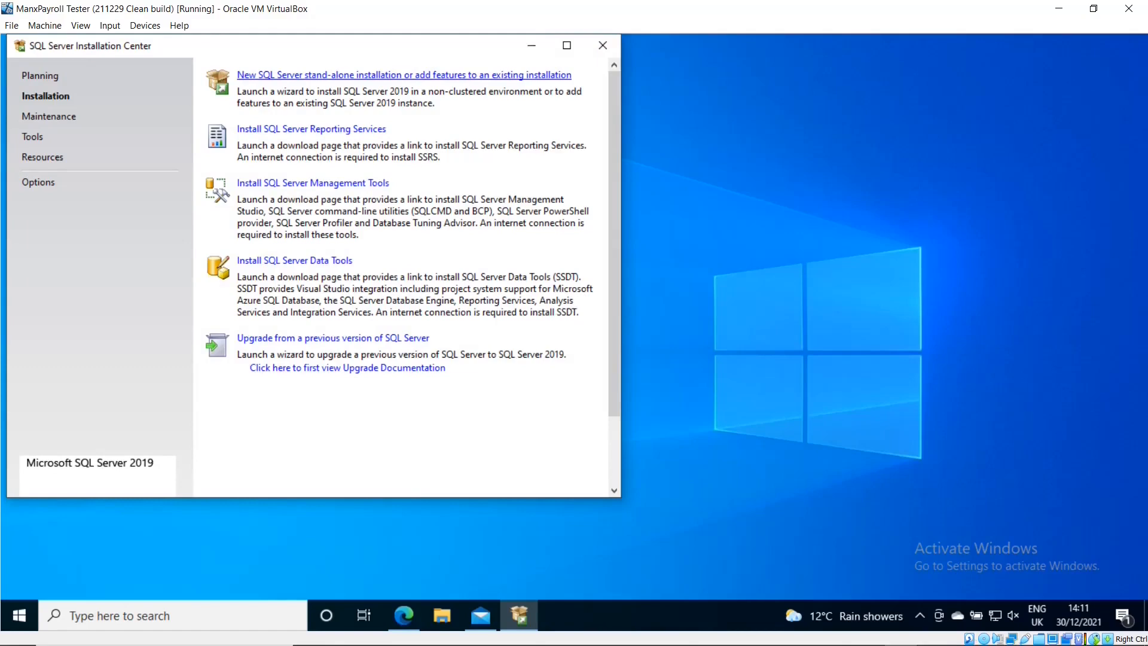
# - Choose 'New SQL Server stand-alone installation or add features to an existing installation'
pyautogui.click(404, 75)
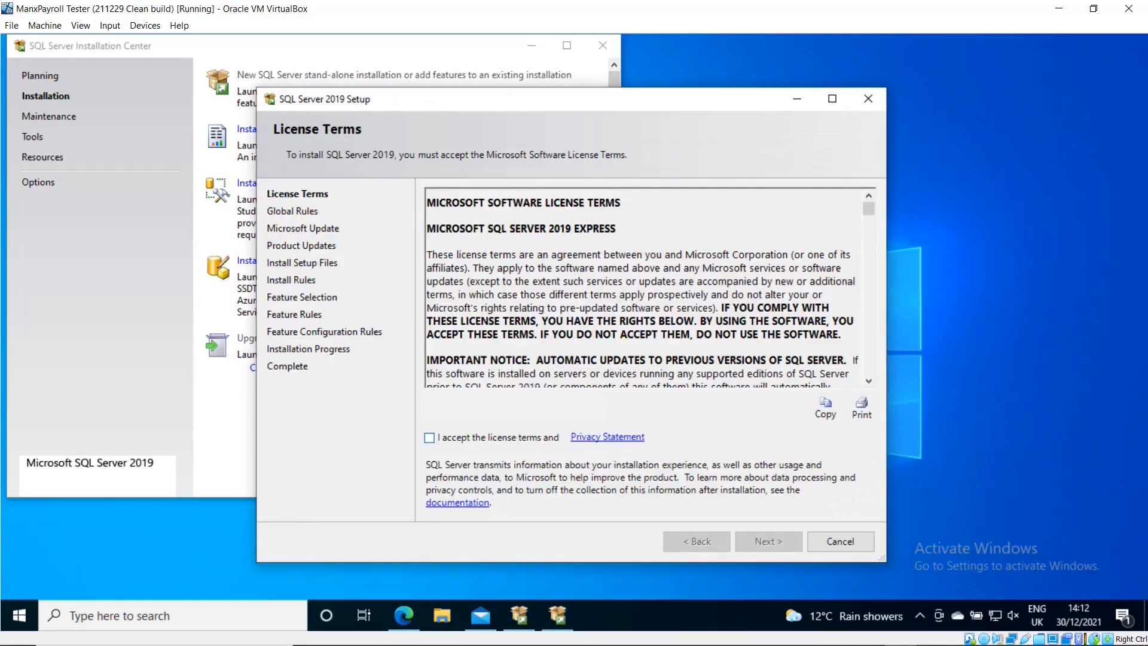
# - Accept the license terms and continue without Microsoft Update to the Install Rules check
pyautogui.click(429, 437)
pyautogui.click(769, 542)
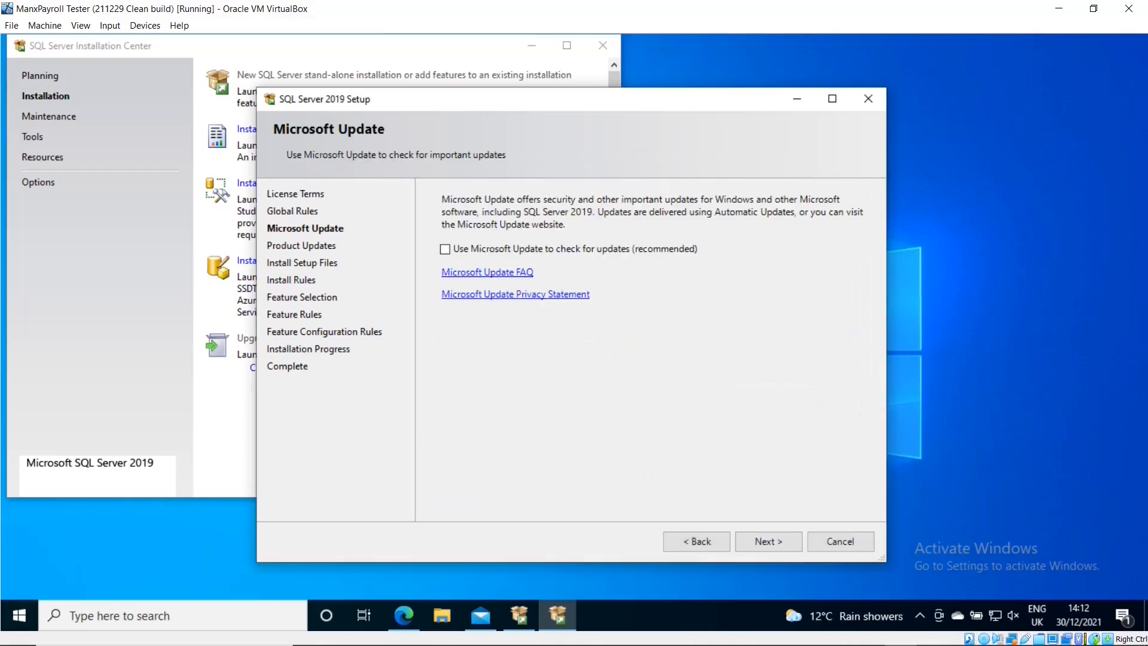
pyautogui.click(768, 541)
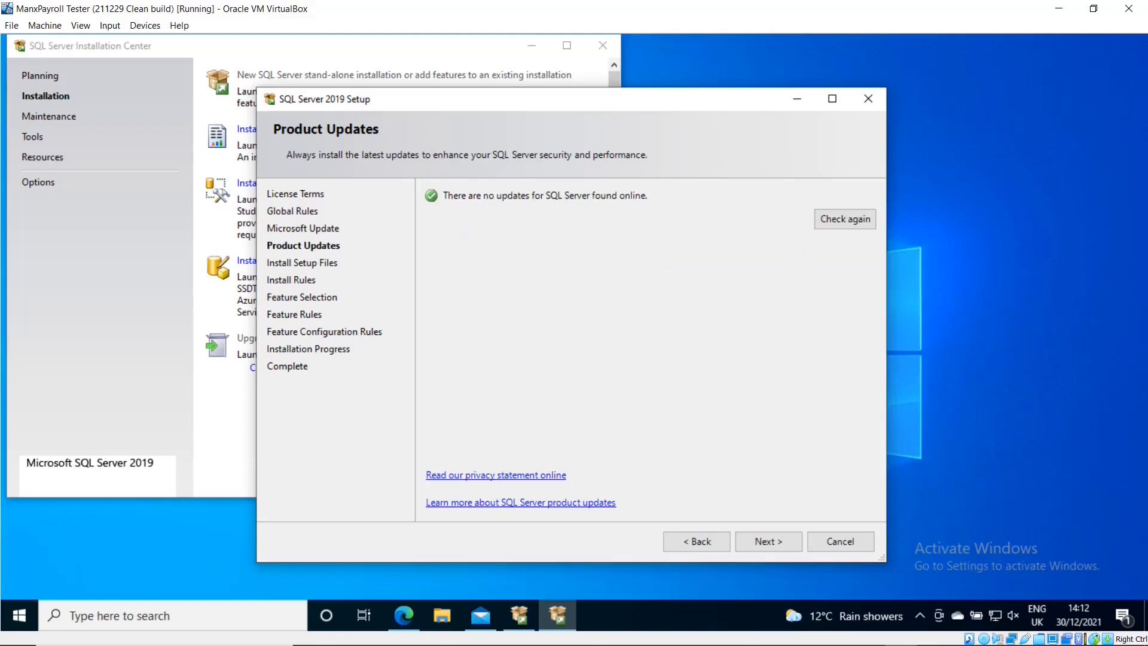
pyautogui.click(769, 542)
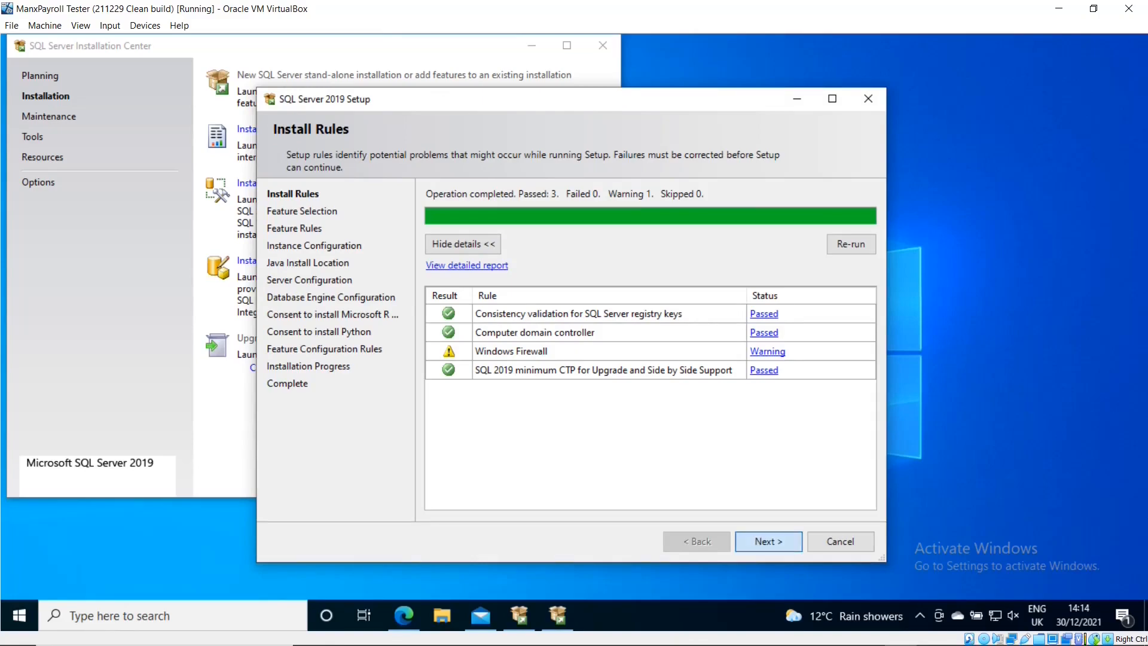
# - Continue past Install Rules with default features and the SQLExpress named instance
pyautogui.click(768, 541)
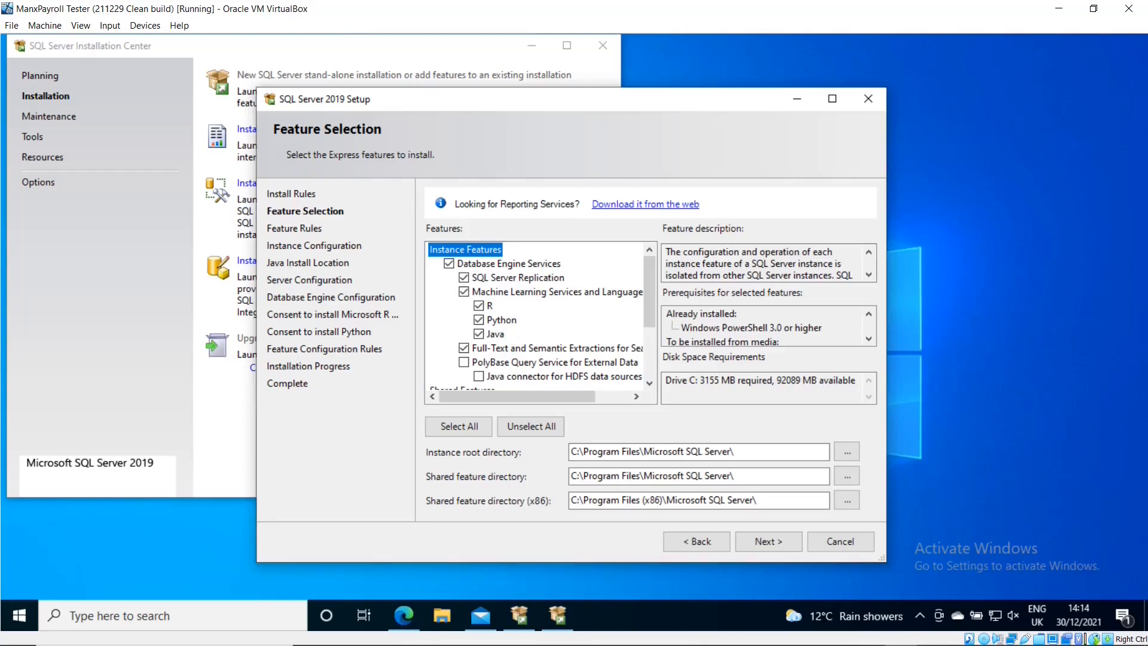
pyautogui.click(769, 541)
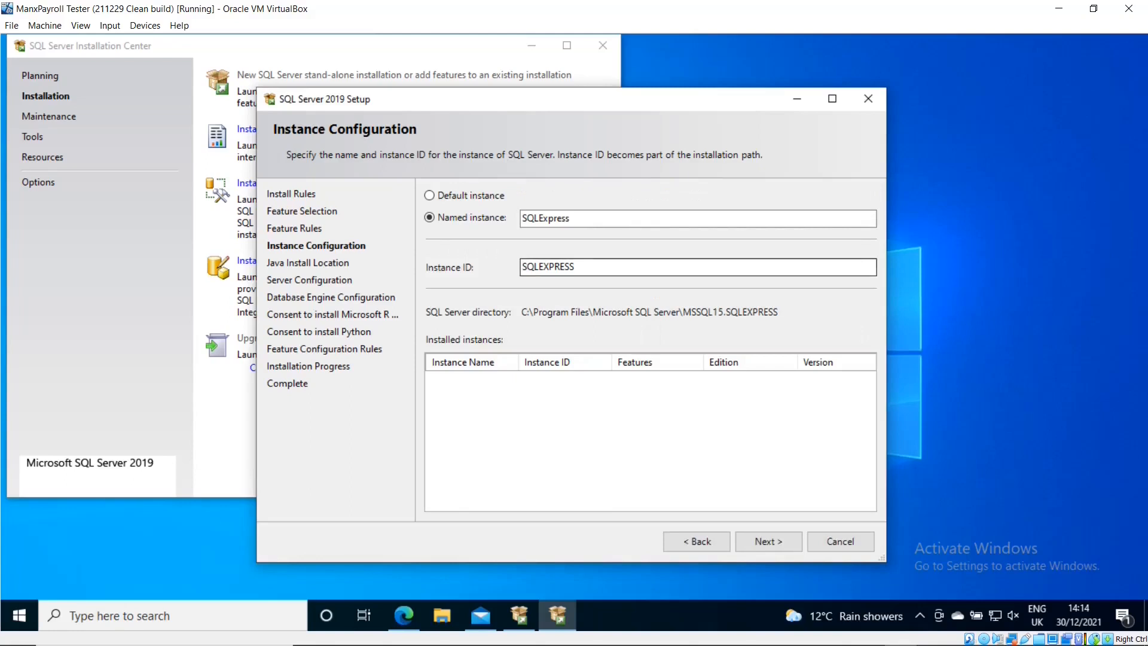
pyautogui.click(769, 541)
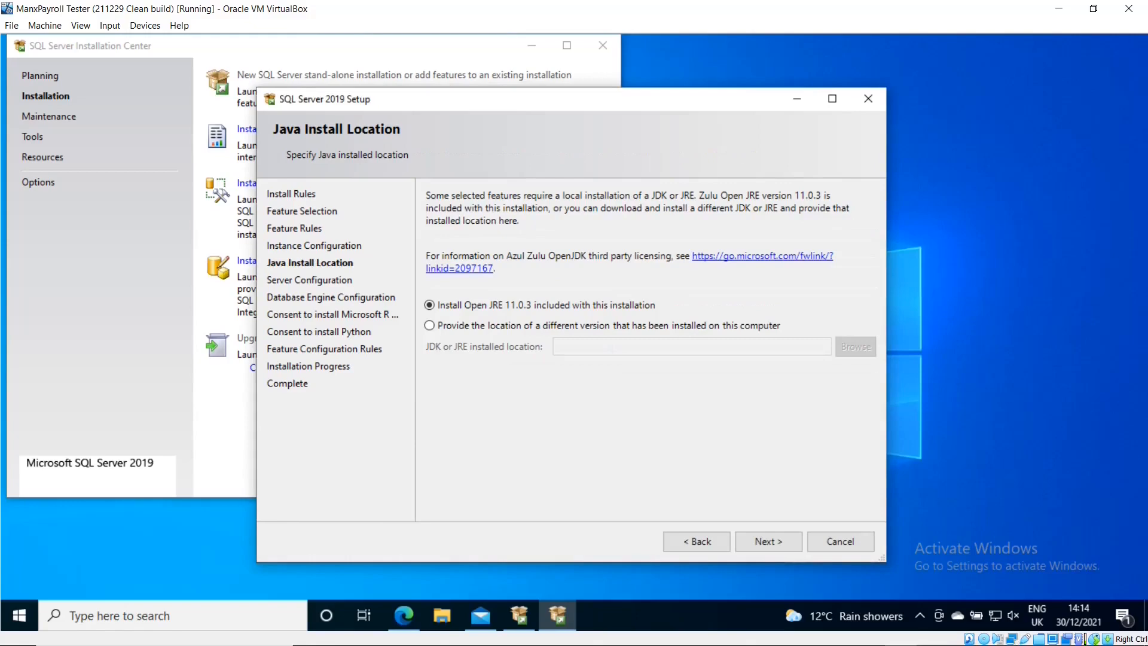
# - Keep default Java and service accounts, then choose Mixed Mode with a confirmed sa password
pyautogui.click(768, 541)
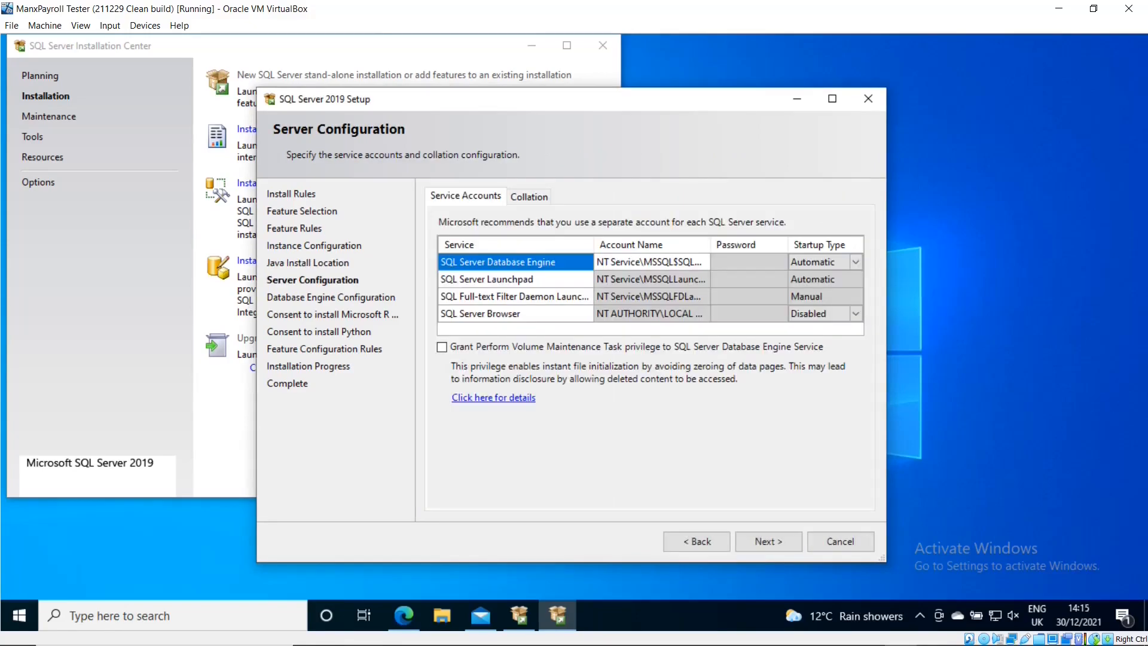
pyautogui.click(768, 541)
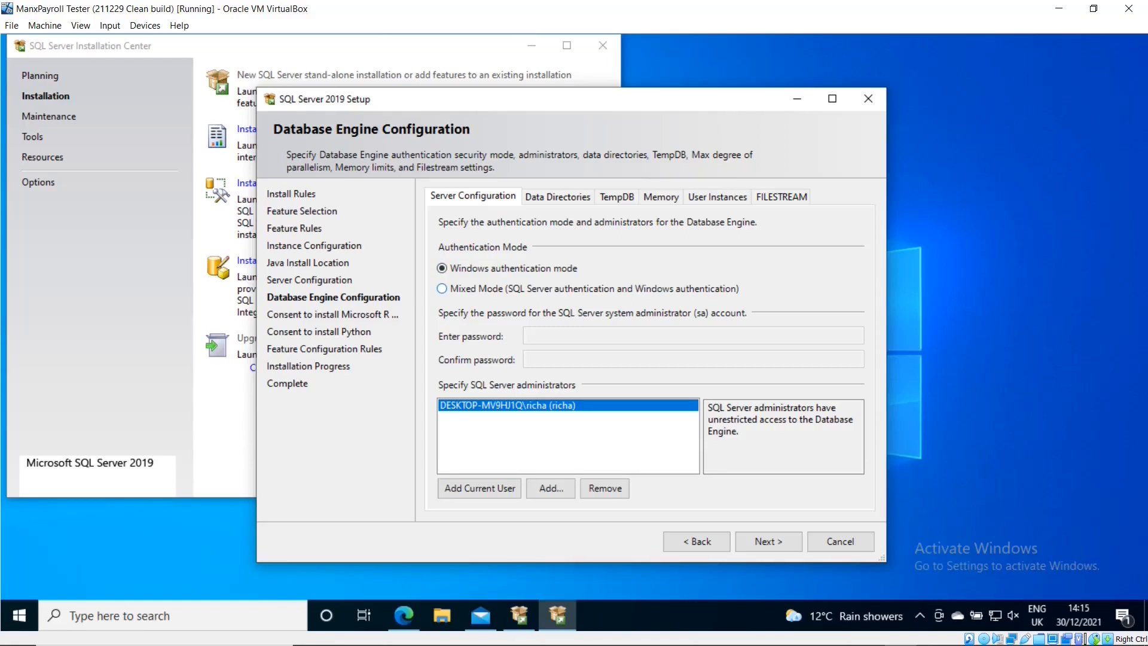
pyautogui.click(442, 288)
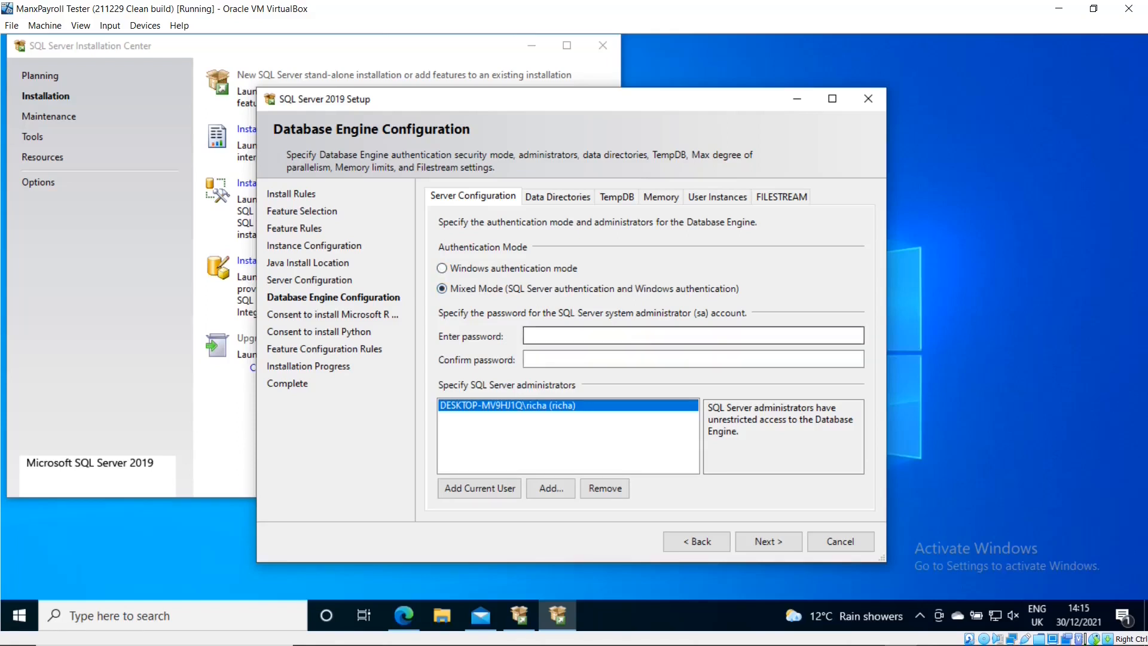
pyautogui.click(574, 335)
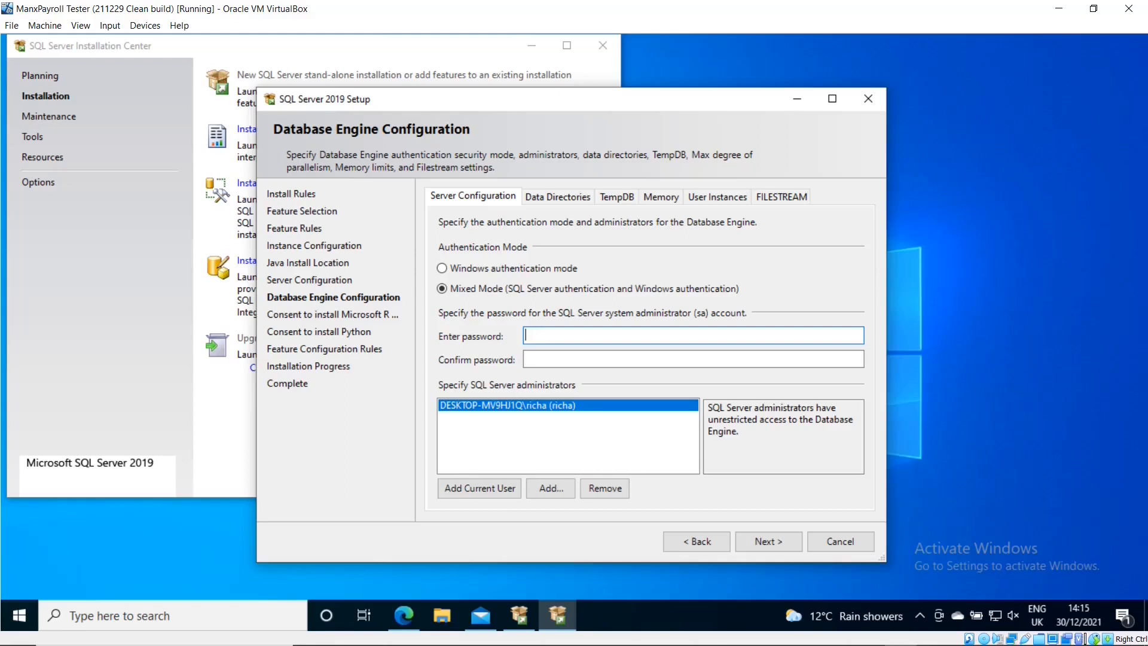
pyautogui.write('••••••••••')
pyautogui.press('Tab')
pyautogui.write('•••')
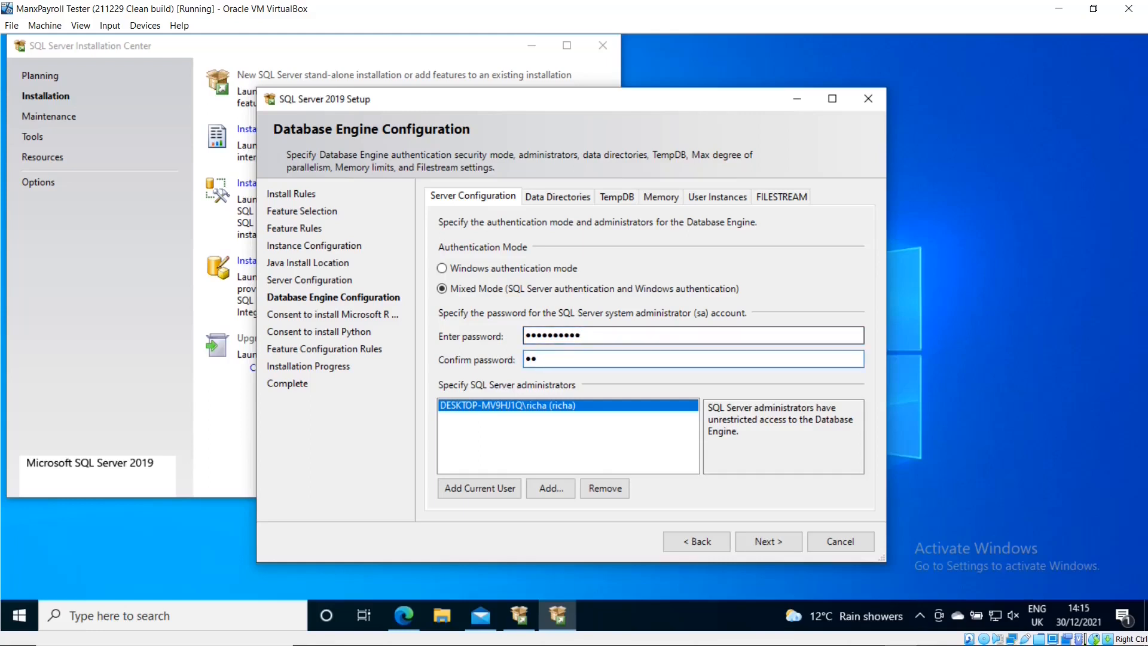
pyautogui.write('•••••••')
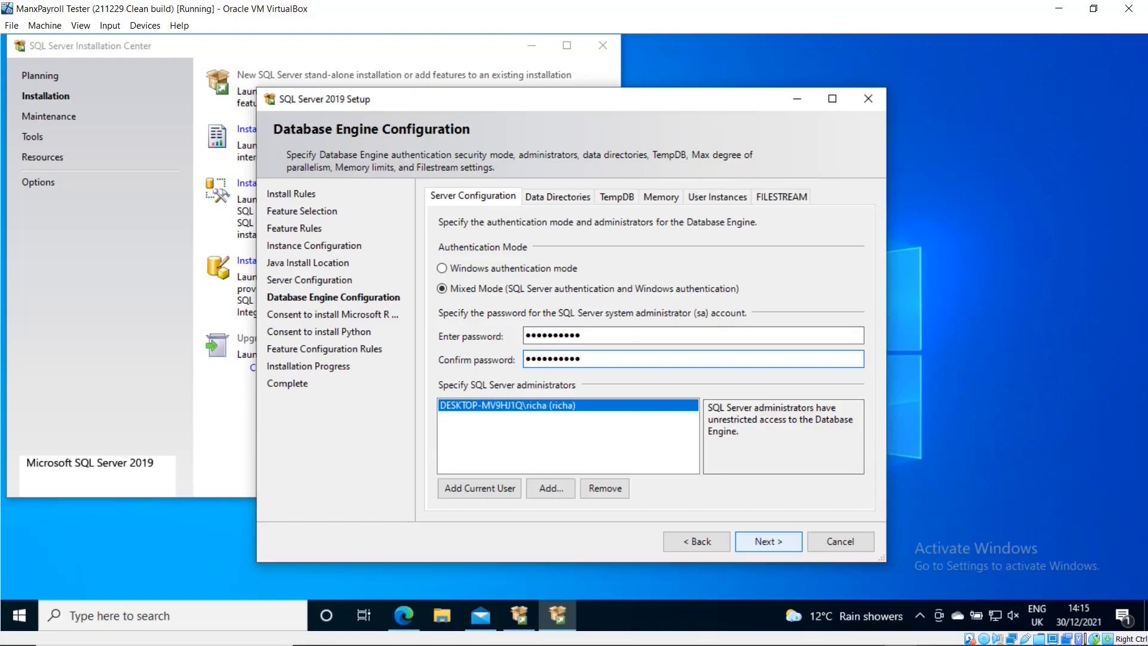
pyautogui.click(768, 542)
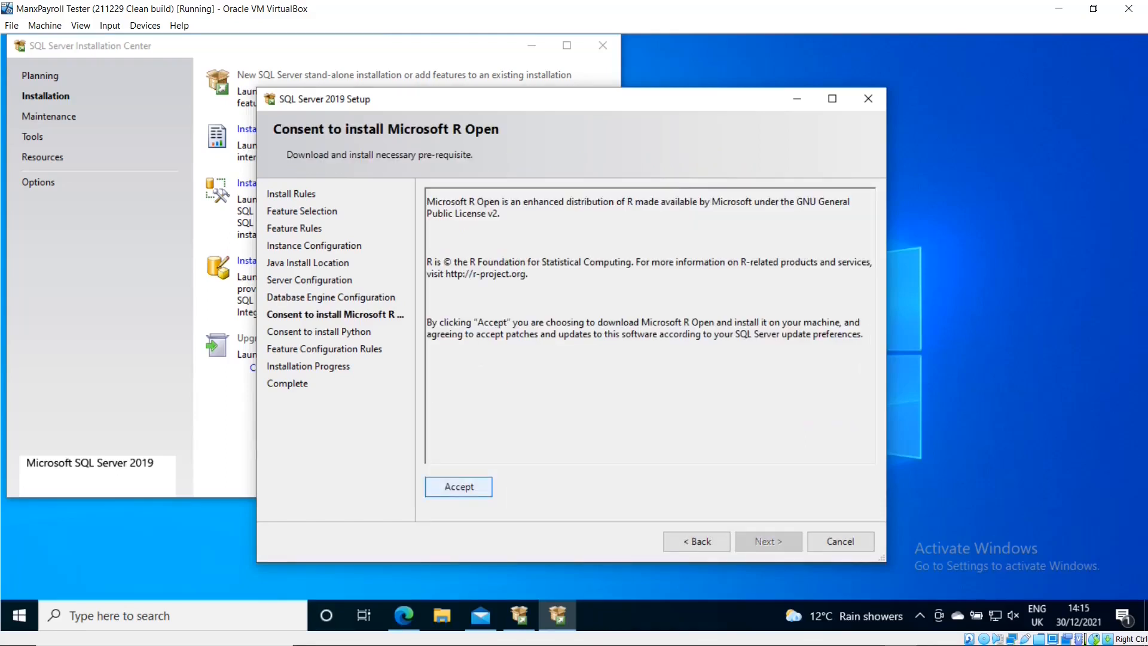
# - Accept the Microsoft R Open licence to start installing, then move Setup aside and show Mail
pyautogui.click(458, 486)
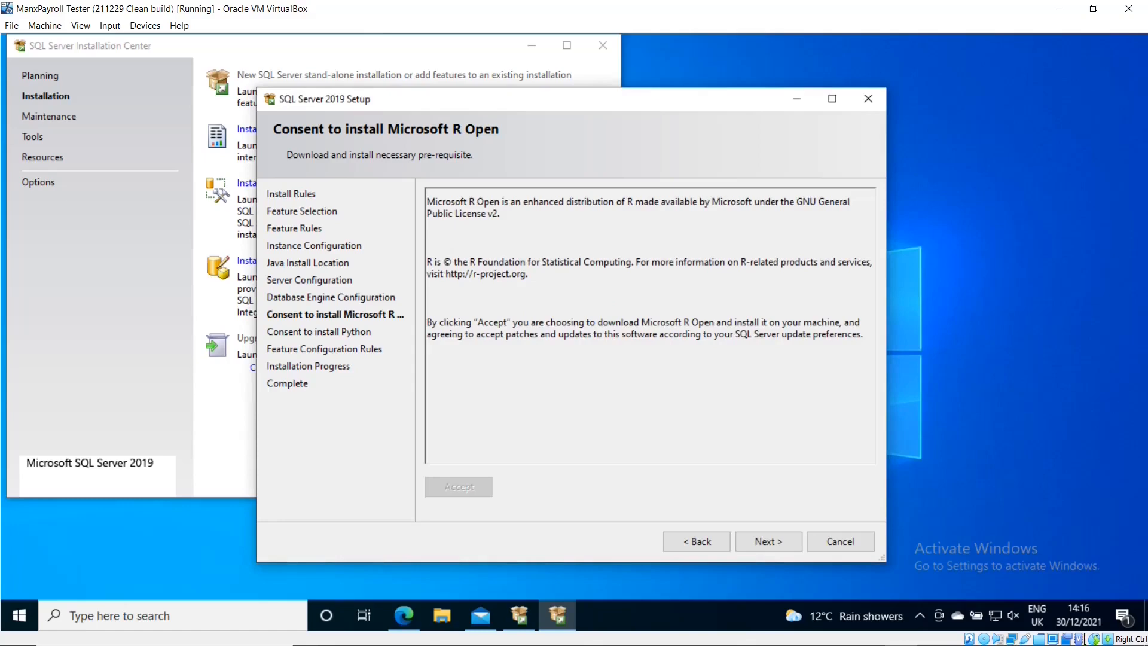
pyautogui.hotkey('alt', 'n')
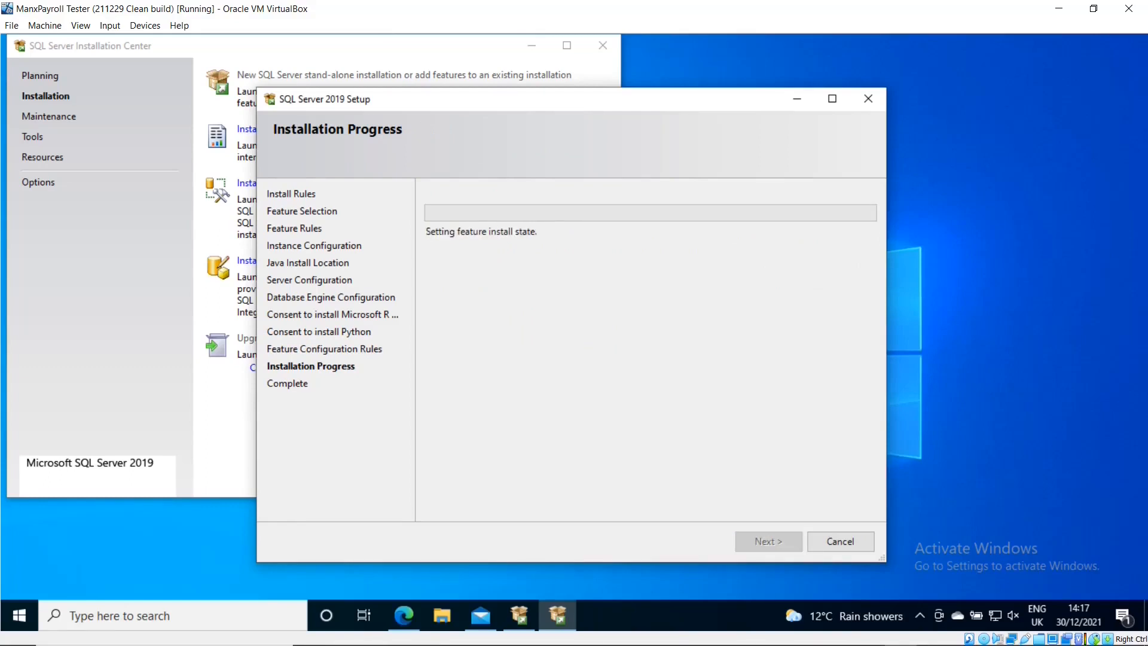
pyautogui.moveTo(581, 108); pyautogui.dragTo(776, 72)
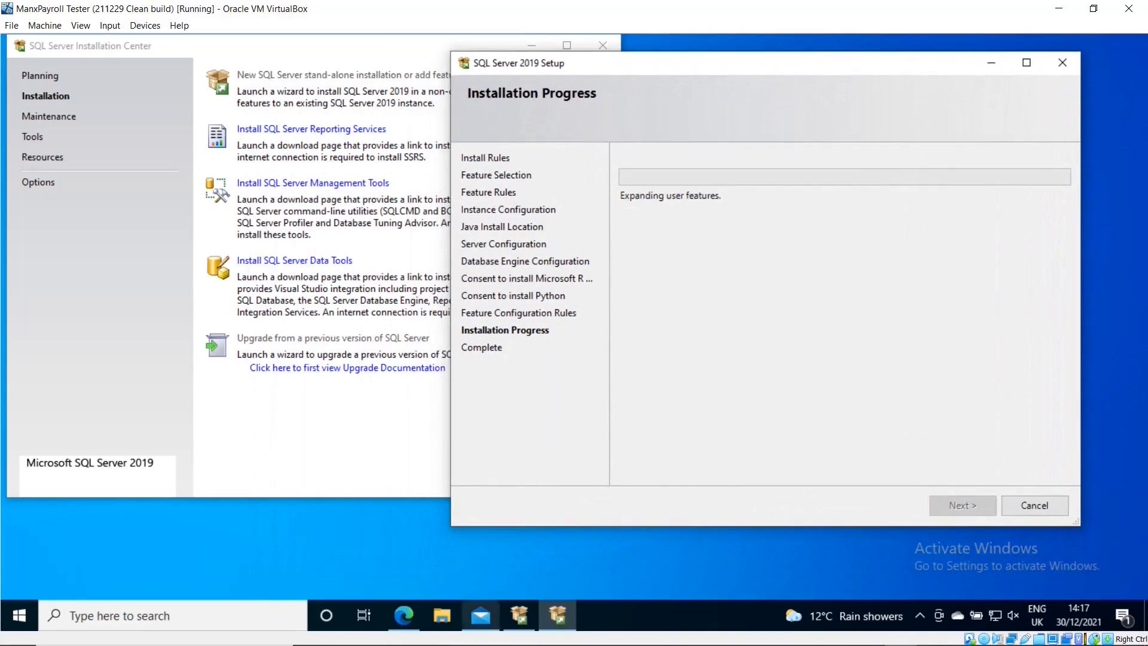
pyautogui.click(480, 615)
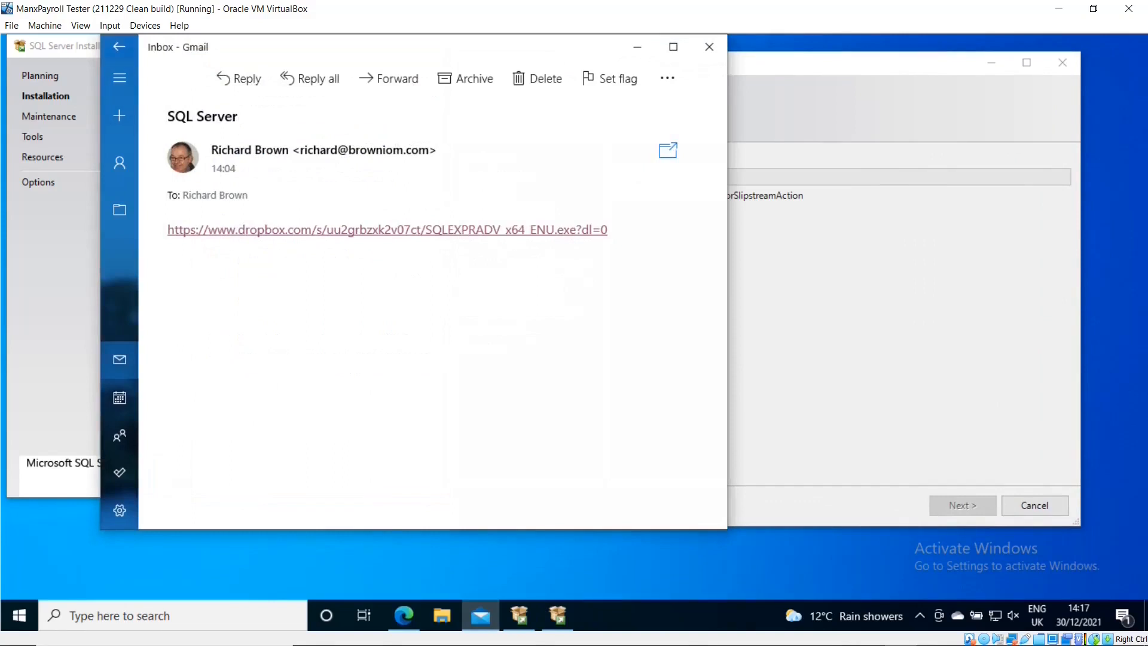
# - Open the ManxPayroll message from the inbox and follow its Dropbox link to ManxPayroll V4.4.0.zip
pyautogui.click(120, 47)
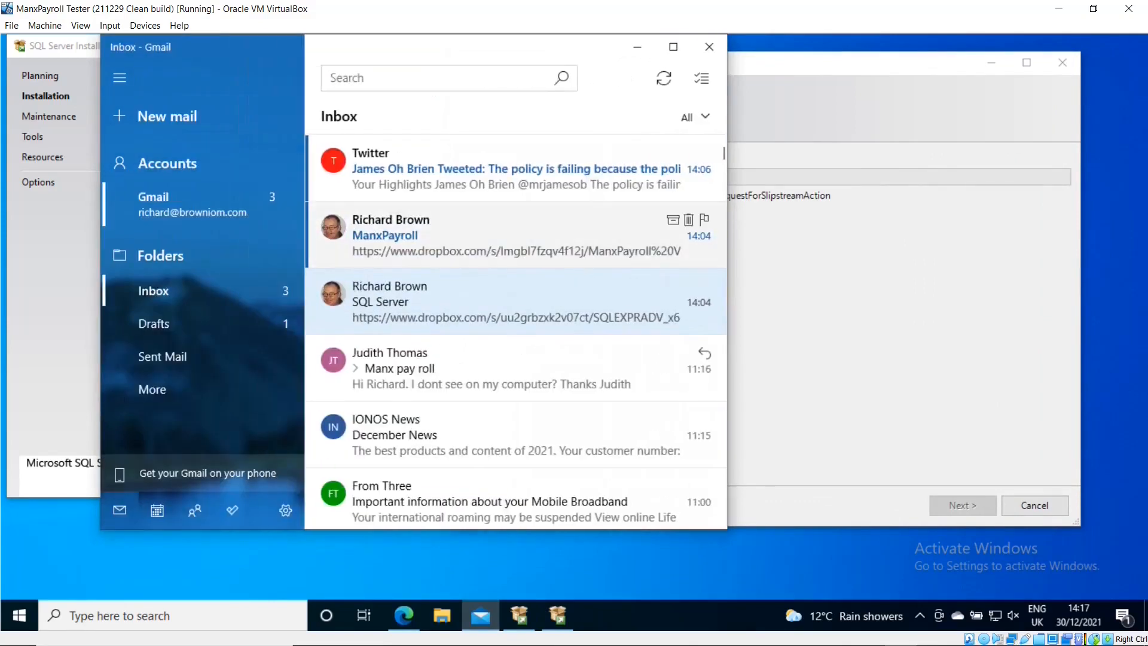
pyautogui.click(407, 236)
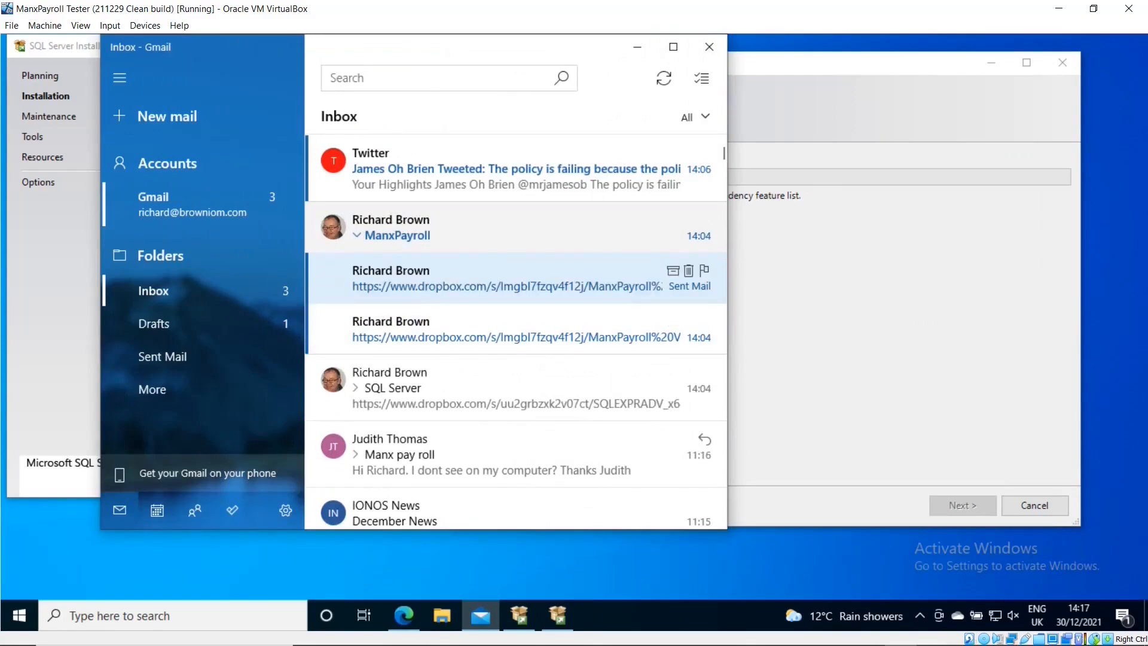
pyautogui.click(508, 278)
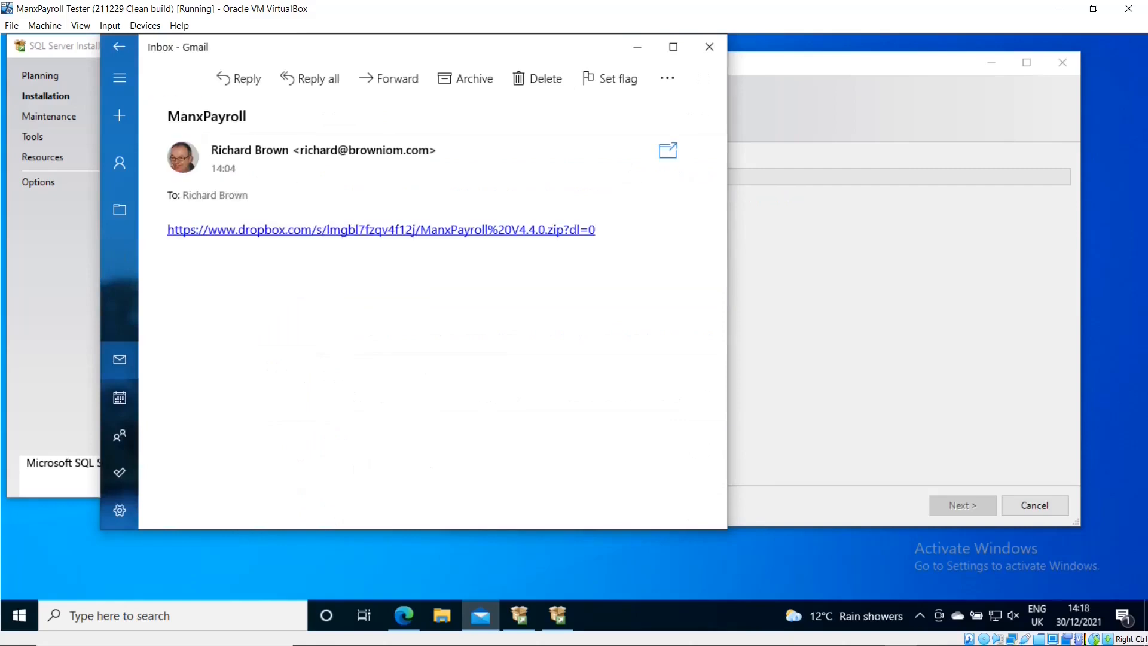
pyautogui.click(299, 230)
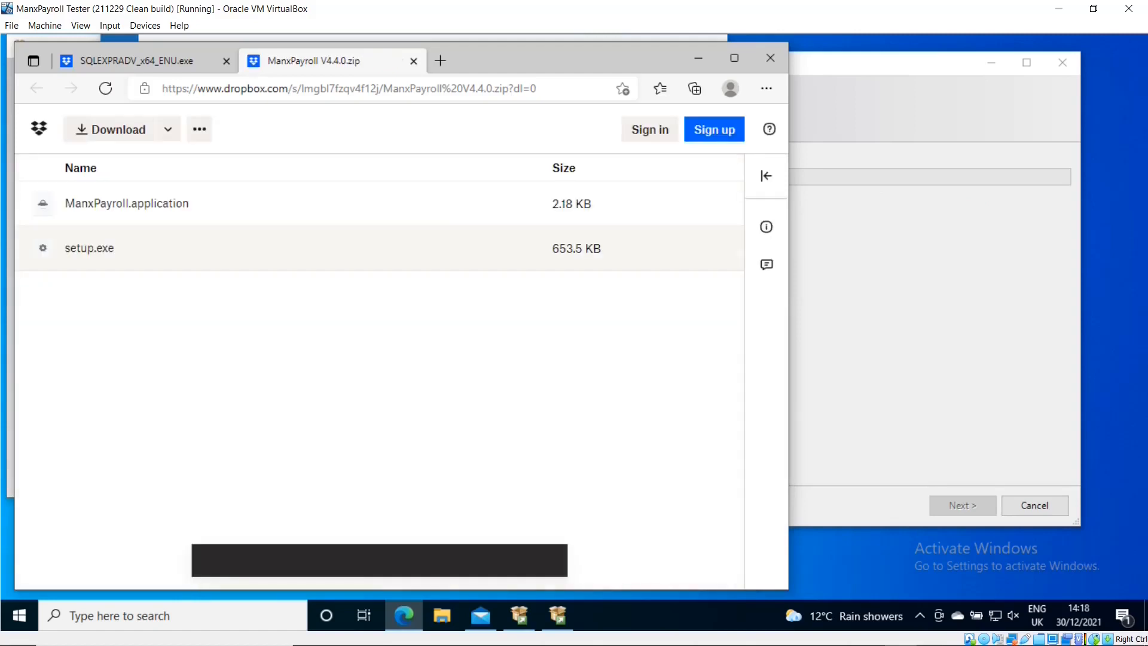
# - Download ManxPayroll V4.4.0.zip from Dropbox and minimize Edge
pyautogui.click(110, 129)
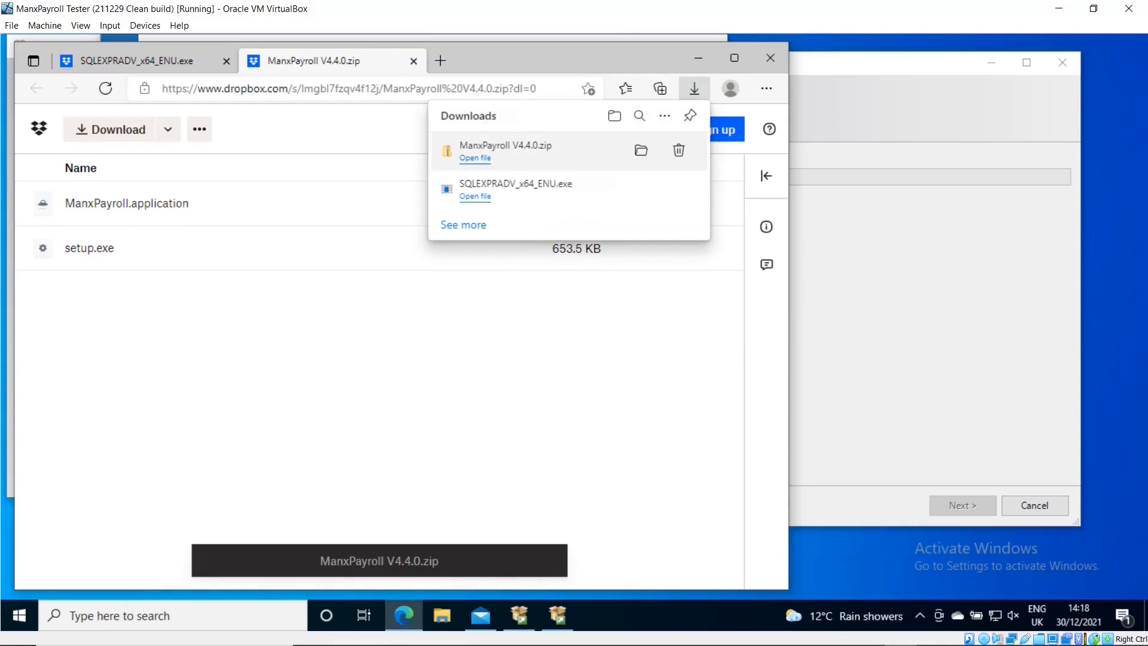
pyautogui.click(698, 58)
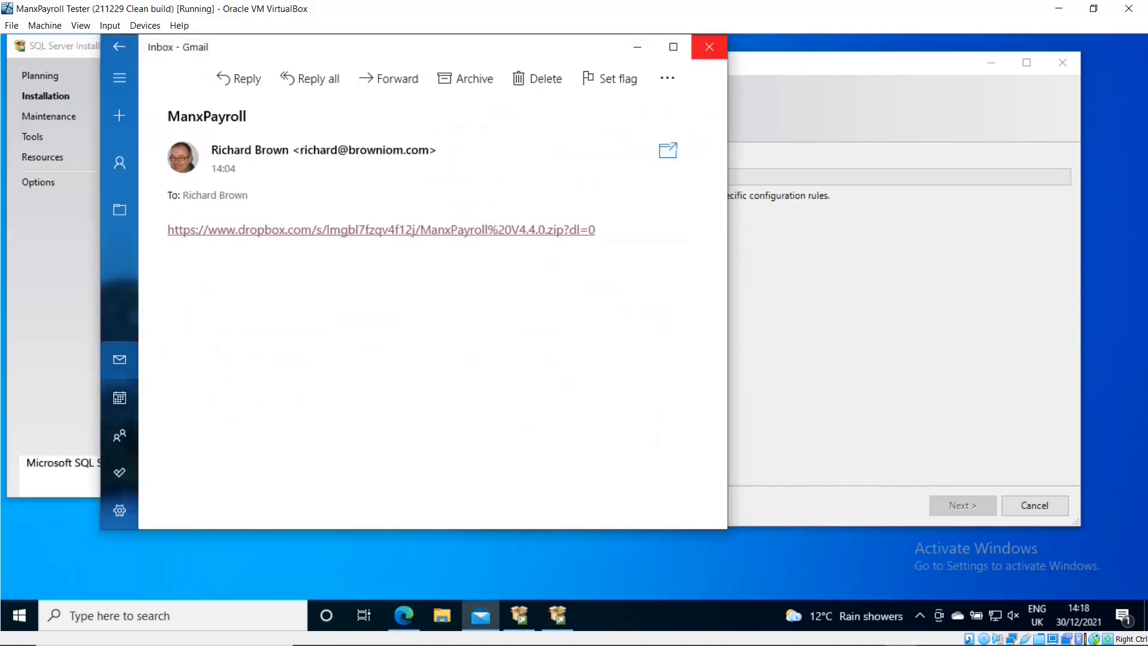
# - Close the Mail window and let SQL Server 2019 setup finish with every feature succeeded
pyautogui.click(709, 47)
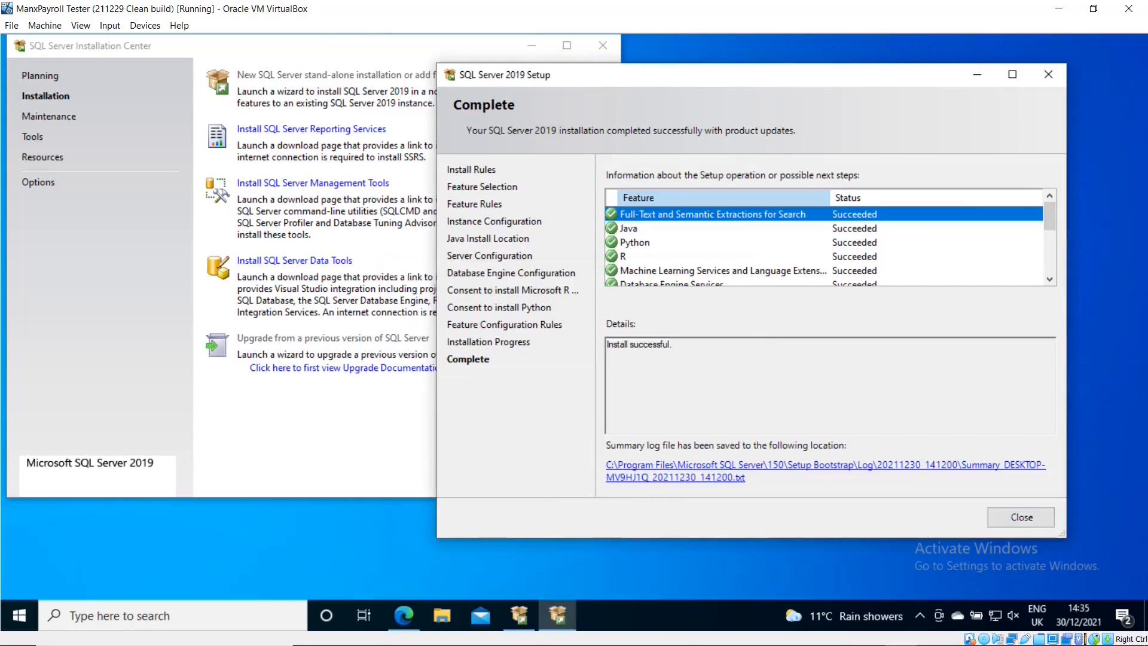
# - Review the feature status list, close the finished setup wizard, and reposition the Installation Center window
pyautogui.scroll(-4, 825, 242)
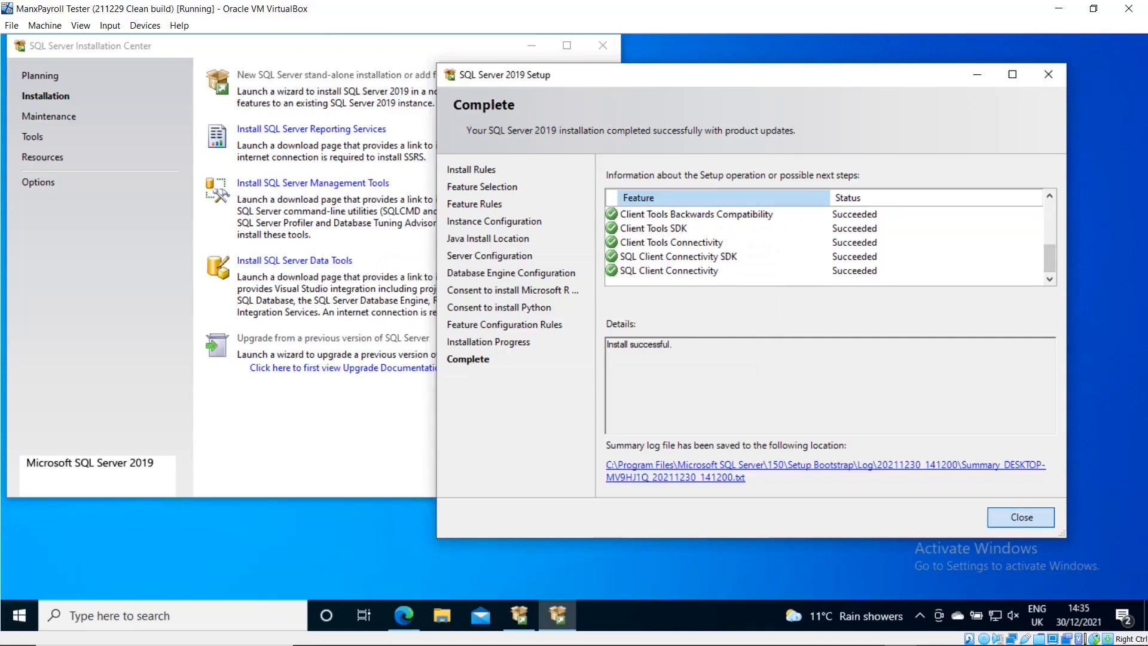
pyautogui.click(1022, 517)
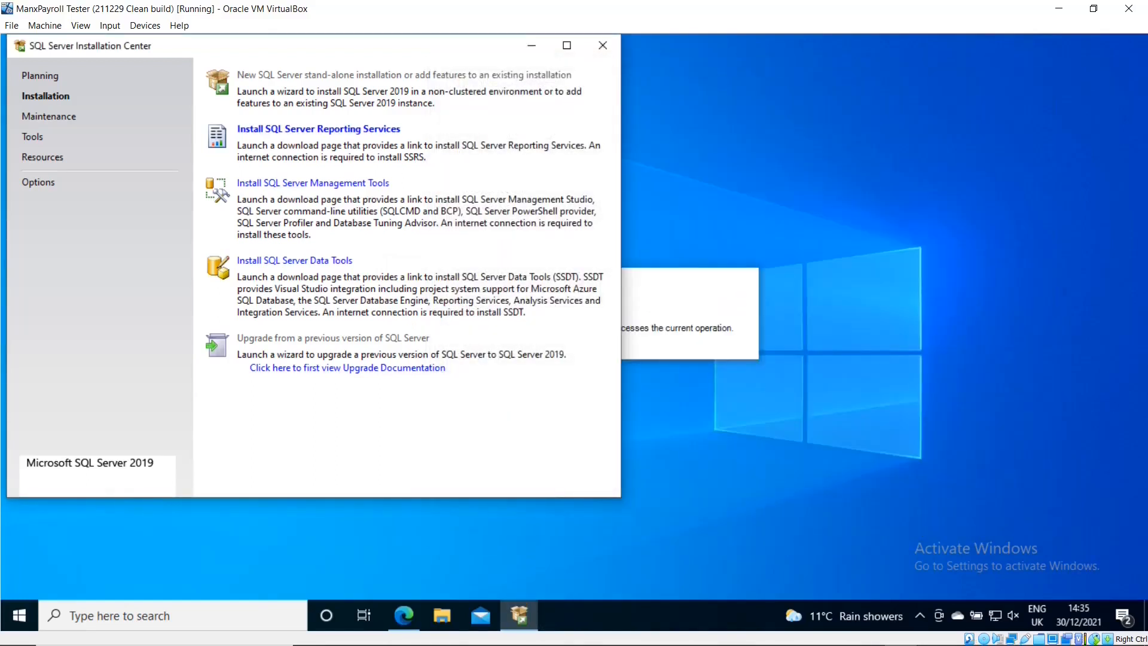
pyautogui.moveTo(457, 49); pyautogui.dragTo(685, 73)
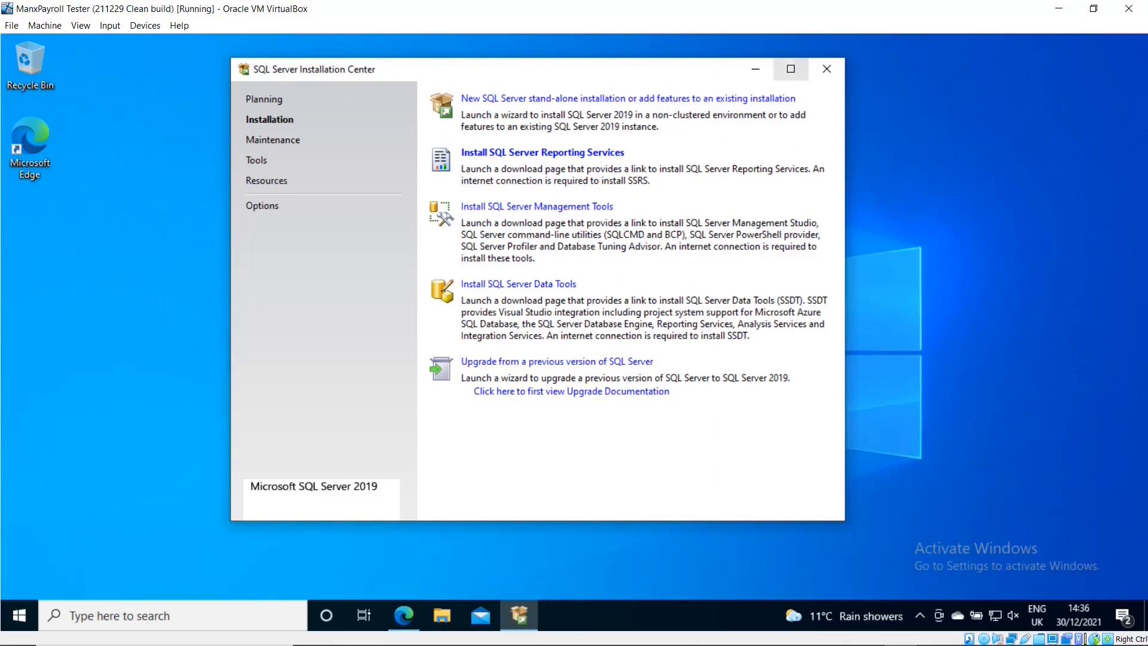
# - Close the Installation Center, then open ManxPayroll V4.4.0.zip in Downloads and run its setup.exe
pyautogui.click(827, 69)
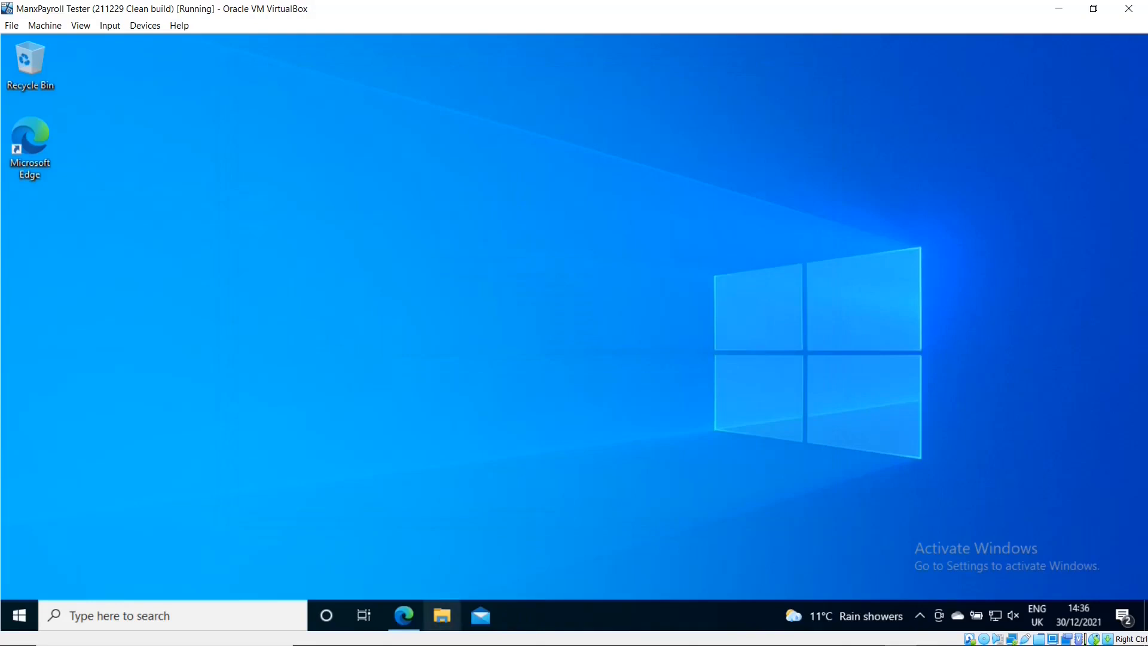
pyautogui.click(442, 616)
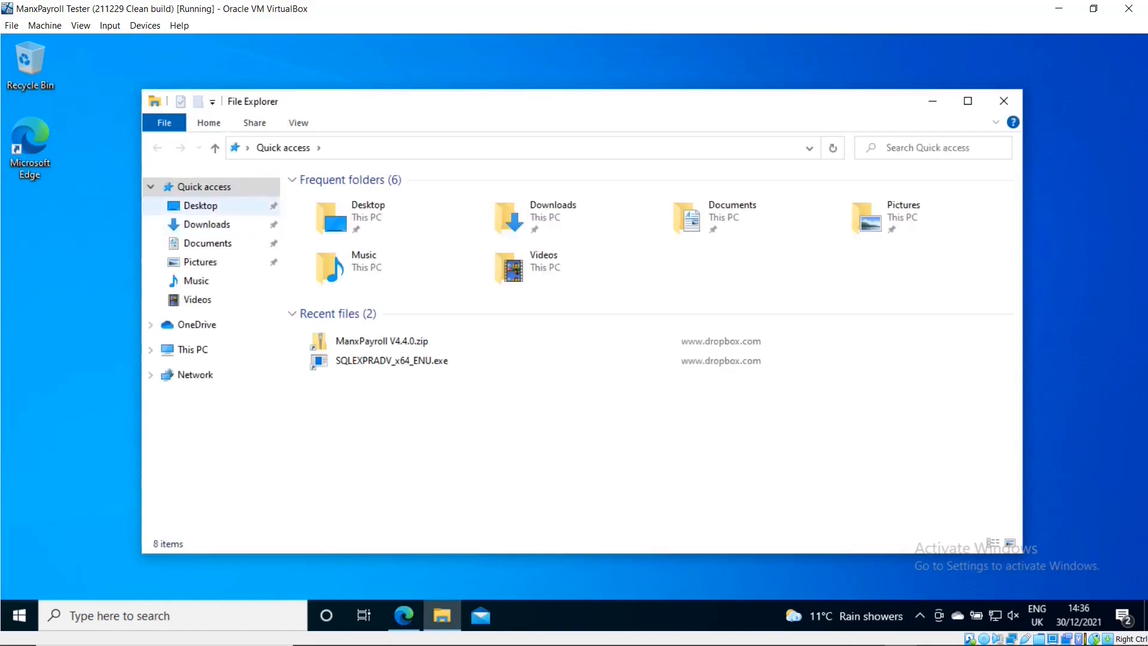
pyautogui.click(207, 224)
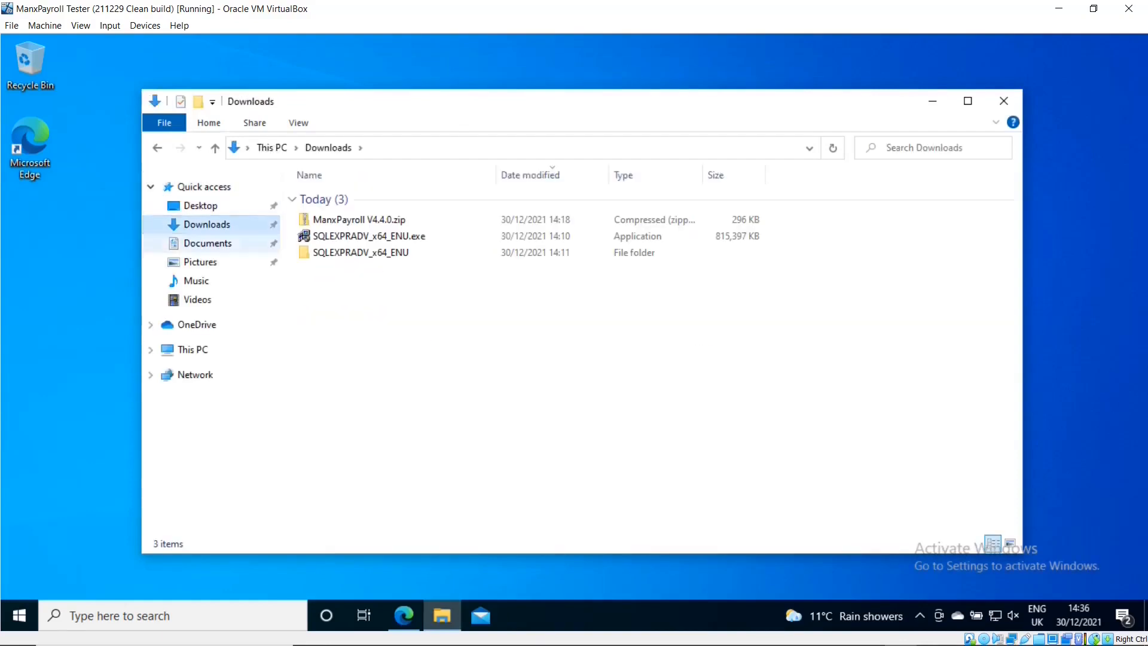
pyautogui.doubleClick(359, 219)
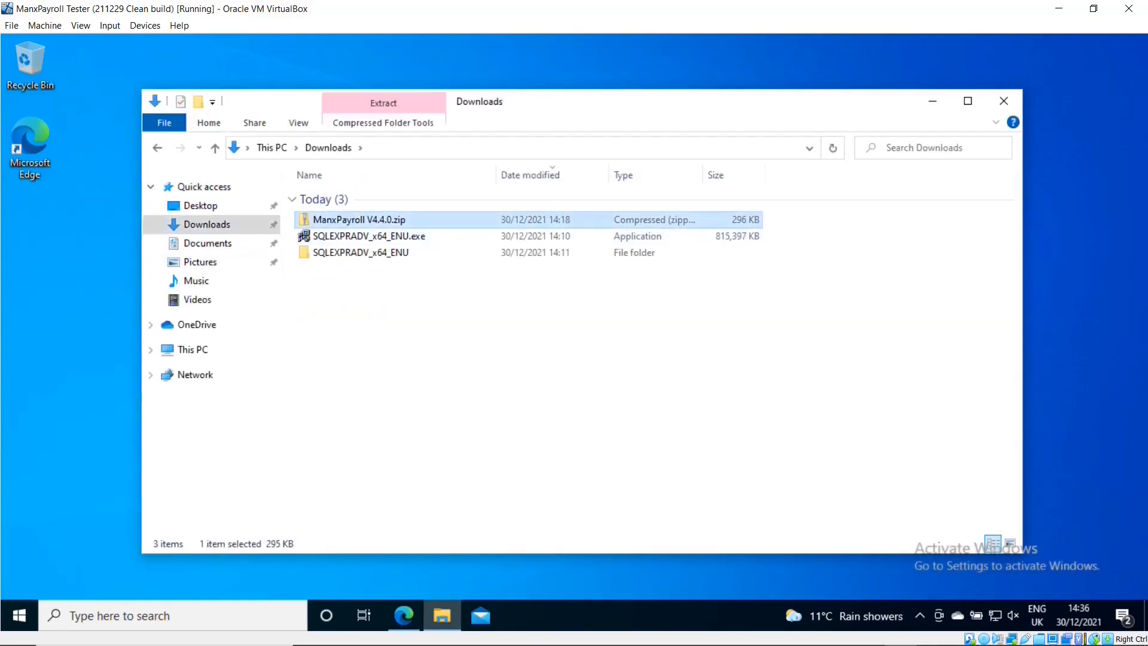
pyautogui.click(360, 217)
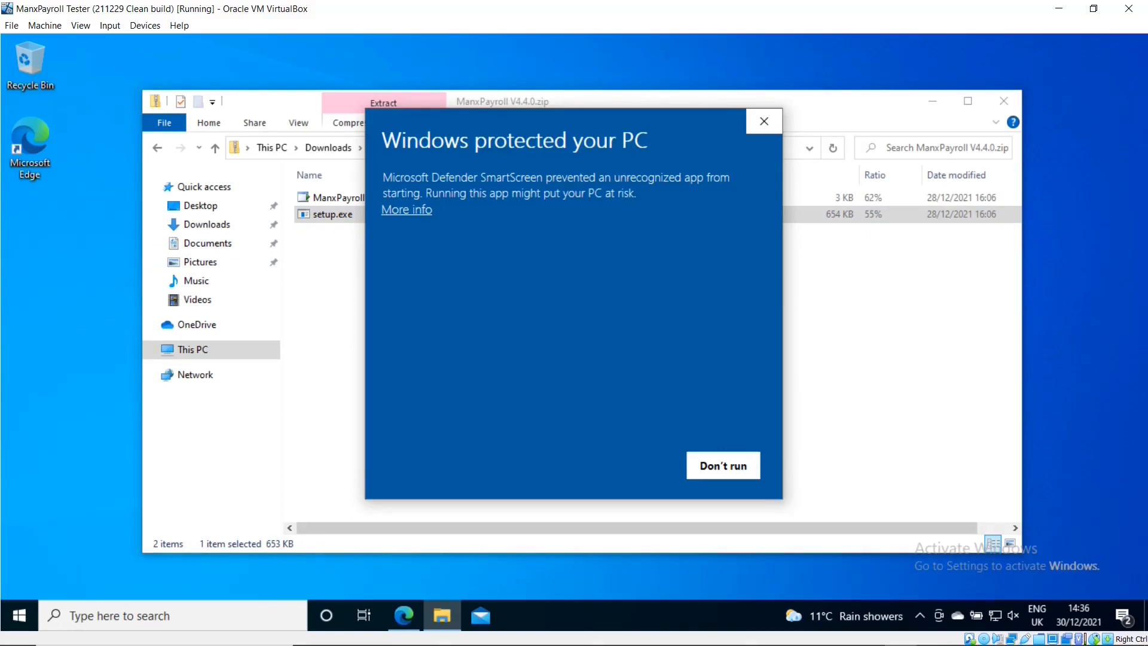
# - Bypass SmartScreen with Run anyway and install .NET Desktop Runtime 5.0.13, approving the UAC prompt
pyautogui.click(407, 210)
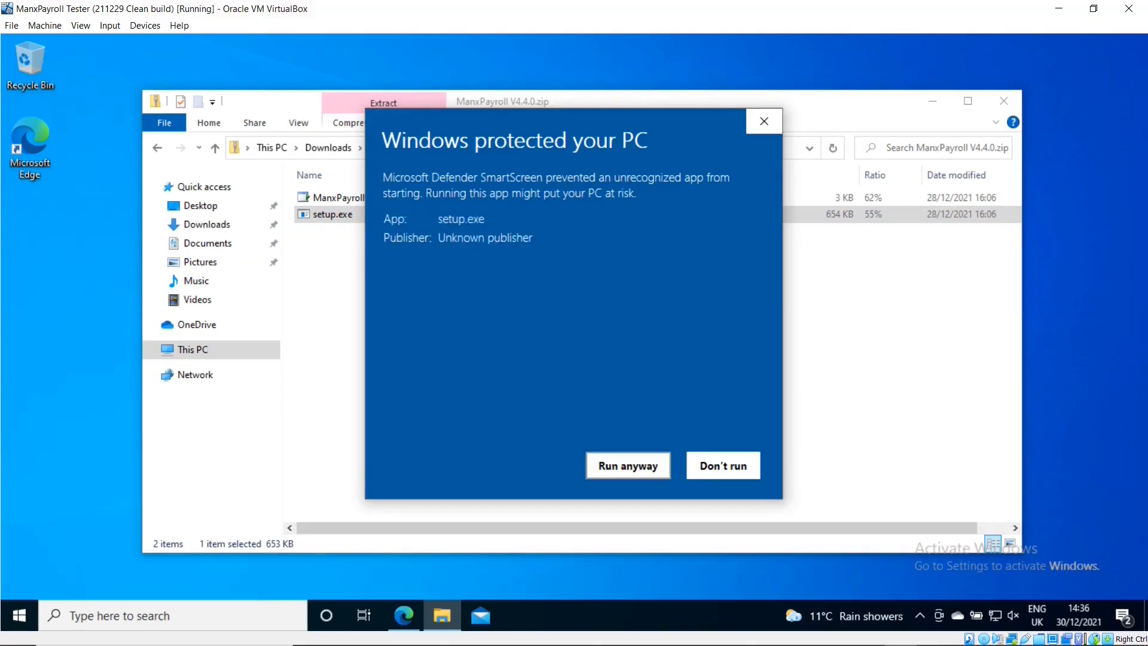
pyautogui.click(628, 465)
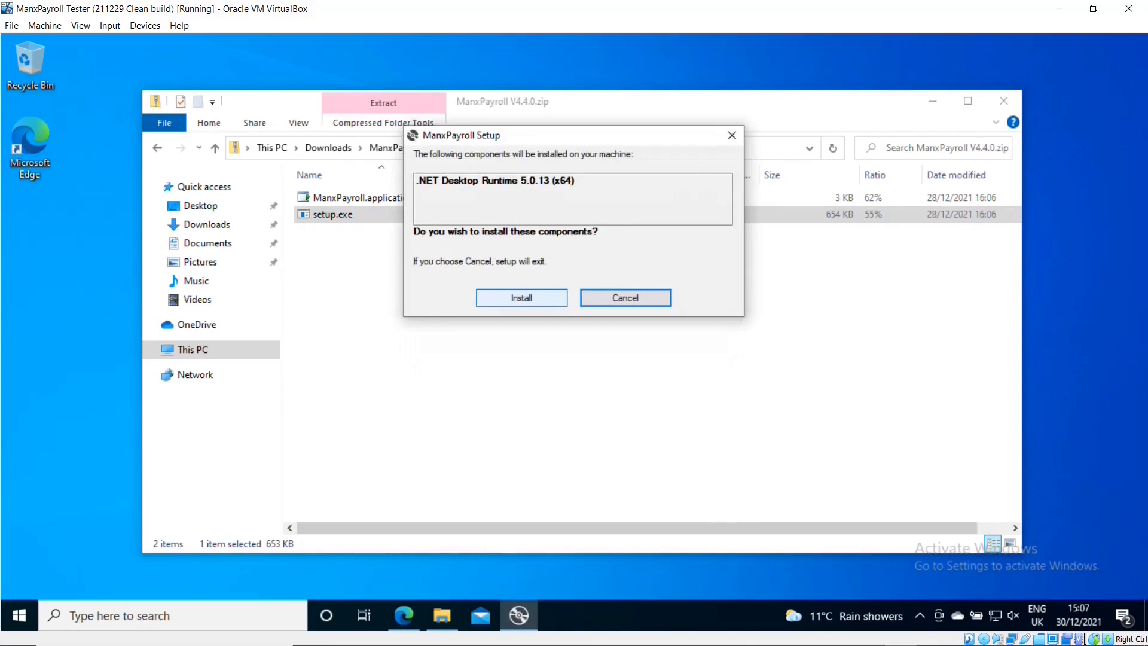
pyautogui.click(521, 297)
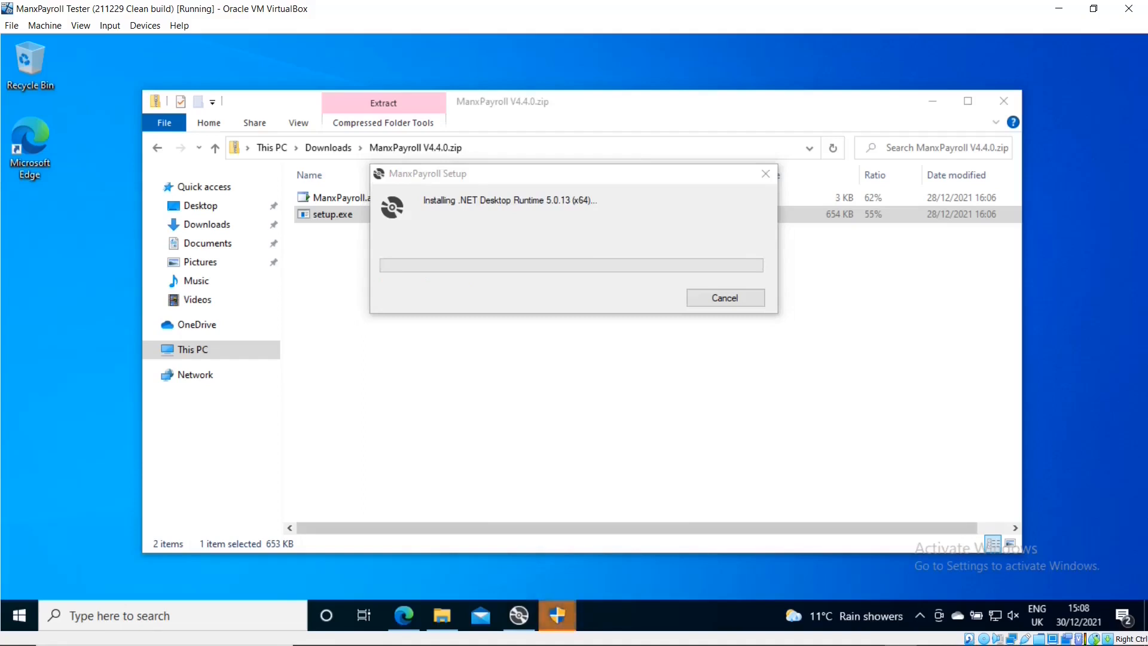
pyautogui.click(556, 527)
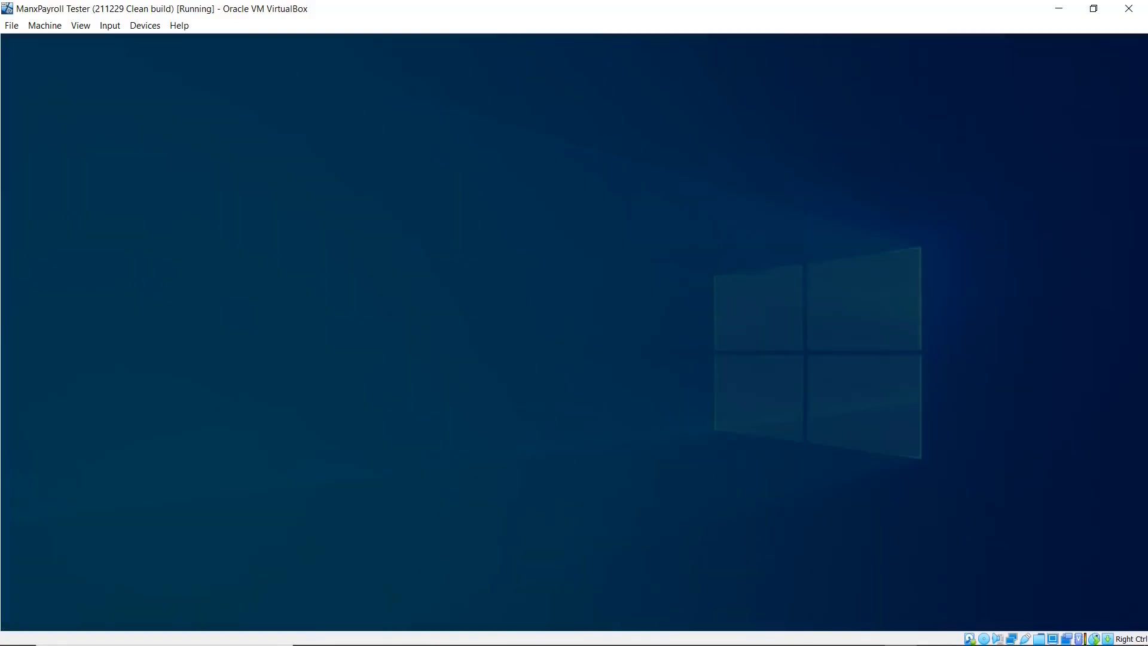
pyautogui.click(494, 434)
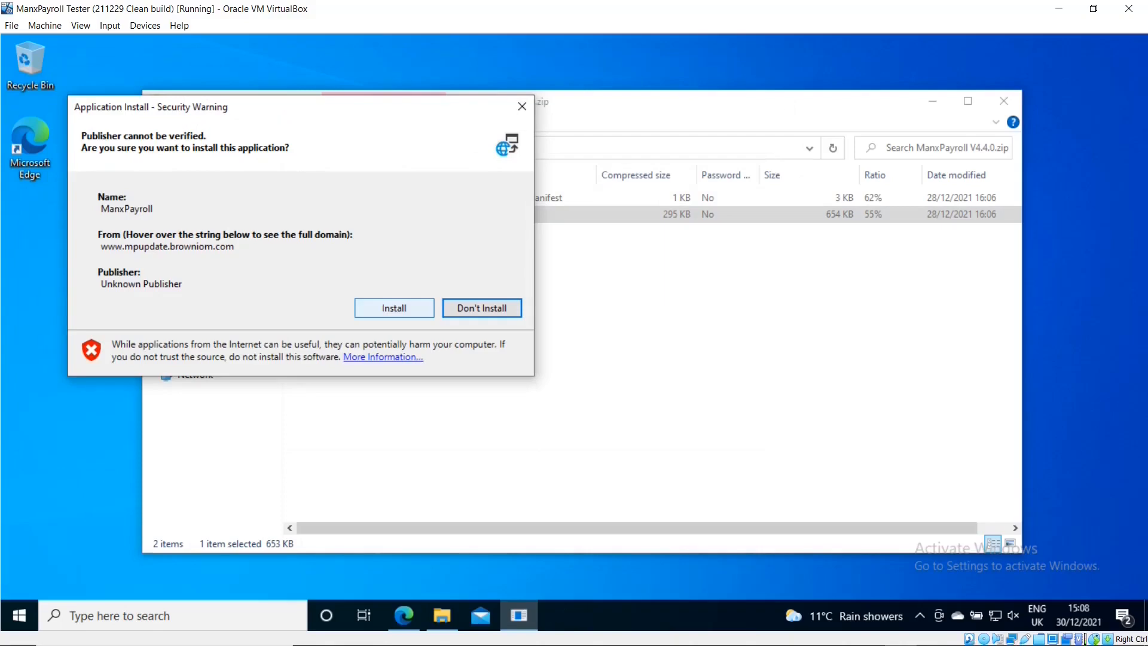
# - Confirm the ManxPayroll installation and close the zip folder window
pyautogui.click(394, 307)
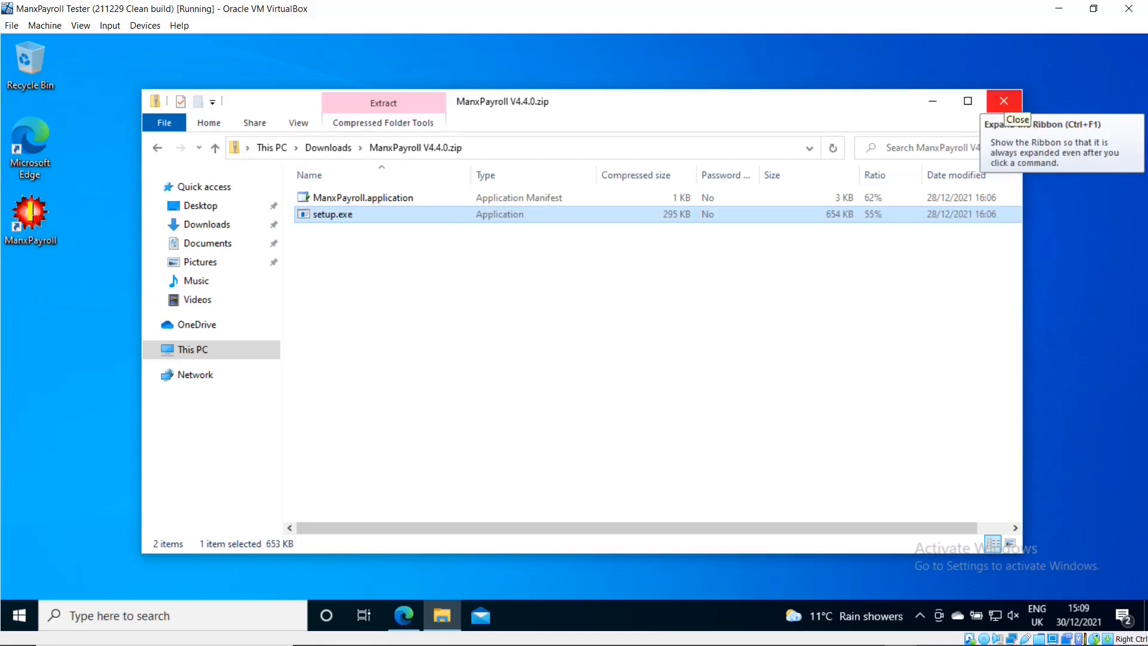
pyautogui.click(1005, 102)
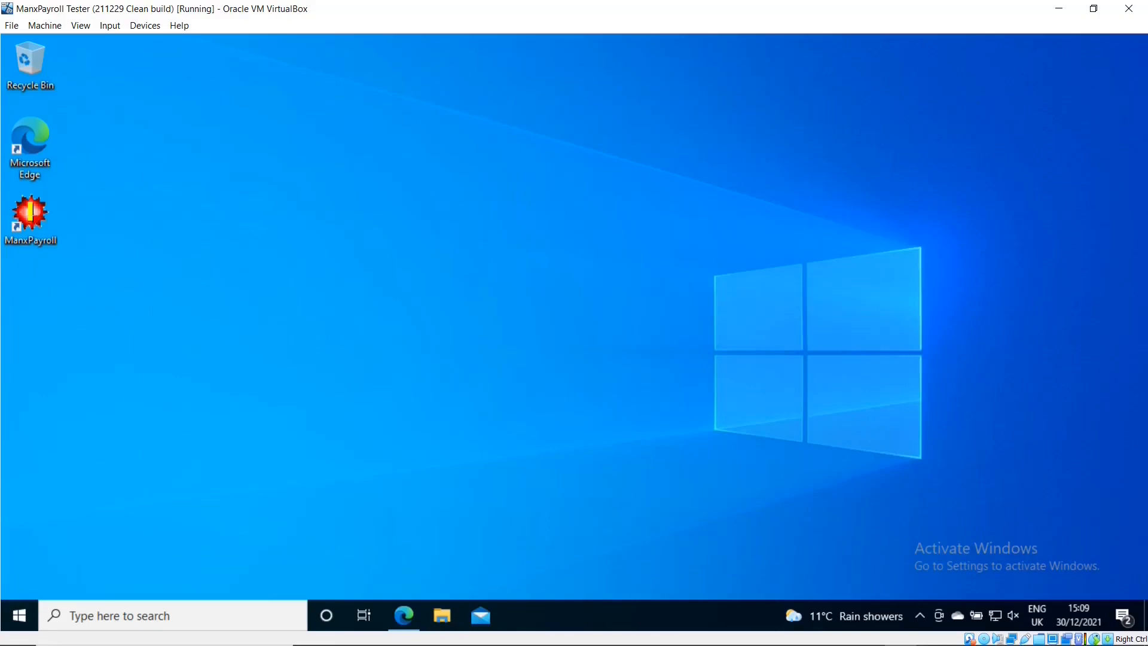
# - Launch ManxPayroll from its desktop shortcut, bringing up the SQL Server connection error
pyautogui.doubleClick(30, 216)
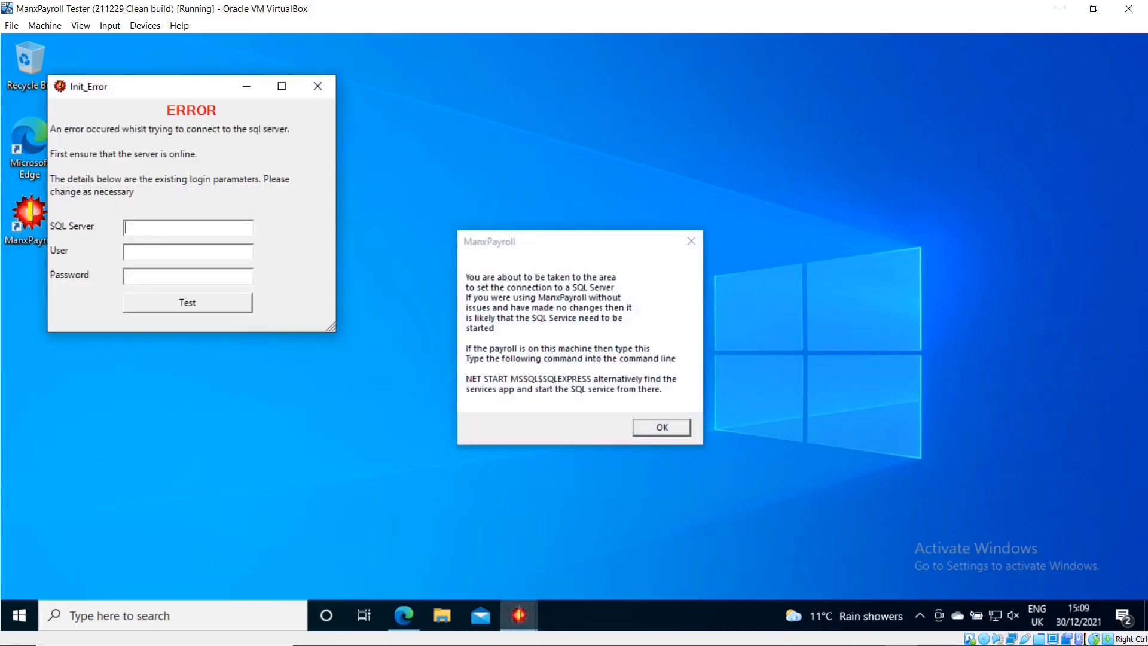
# - Enter server localhost\sqlexpress, user sa and the administrator password, then test the connection
pyautogui.moveTo(161, 85); pyautogui.dragTo(478, 85)
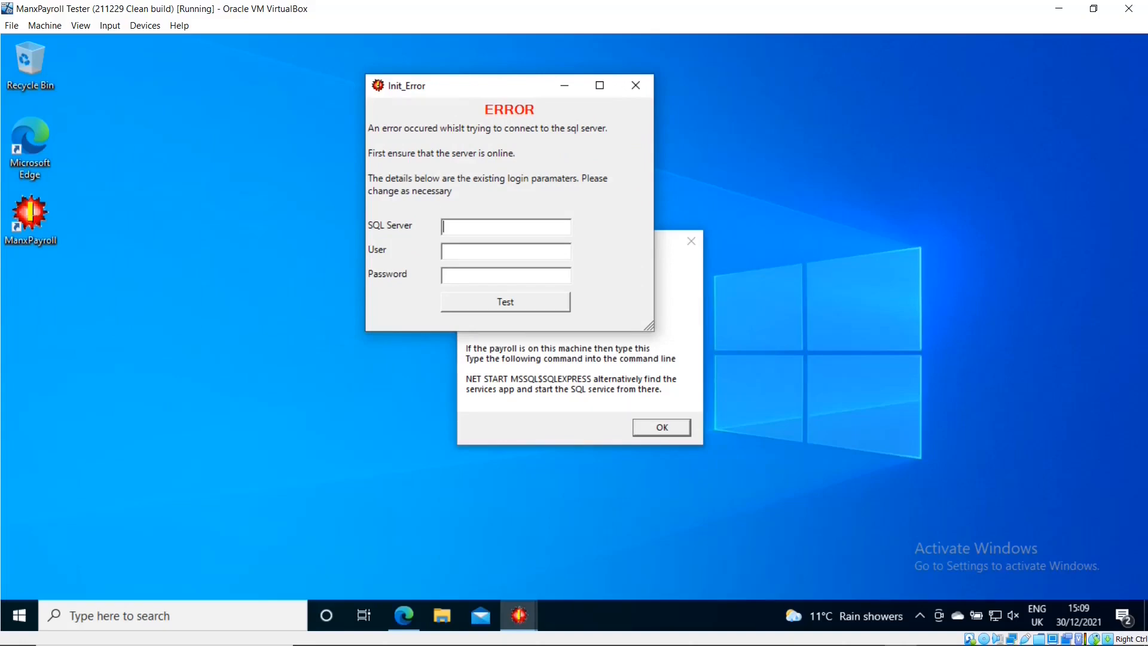
pyautogui.write('localhos')
pyautogui.write('t')
pyautogui.write('\\')
pyautogui.write('sql')
pyautogui.write('ex')
pyautogui.write('press')
pyautogui.write('sa')
pyautogui.write('**')
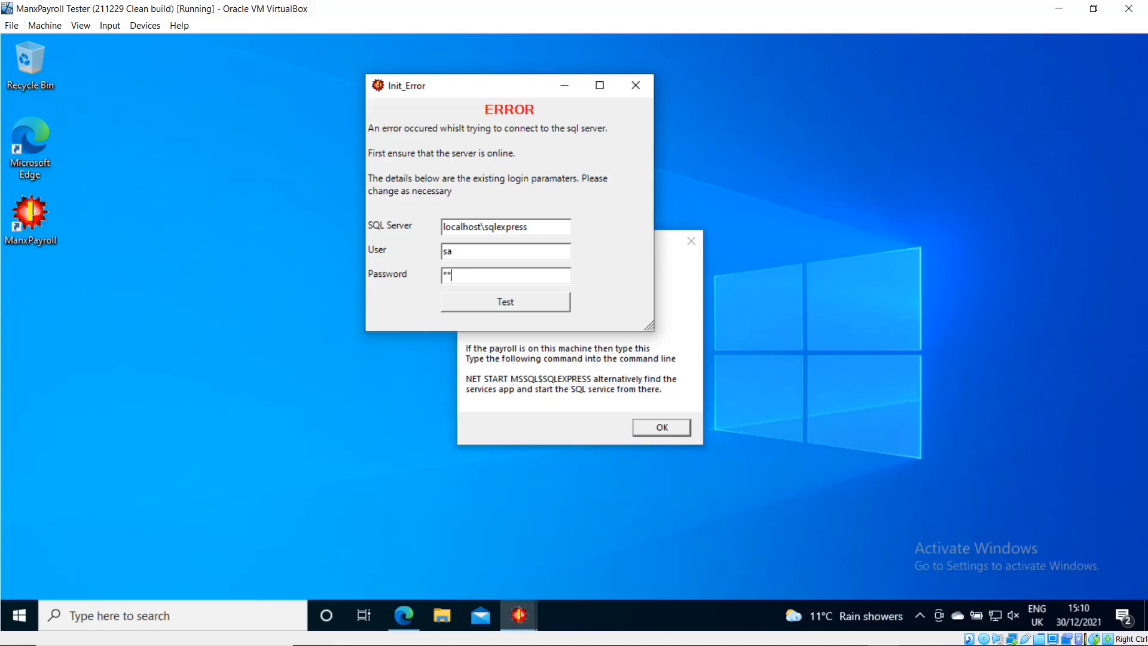
pyautogui.write('**')
pyautogui.press('BackSpace')
pyautogui.press('BackSpace')
pyautogui.press('BackSpace')
pyautogui.press('BackSpace')
pyautogui.write('**********')
pyautogui.press('Tab')
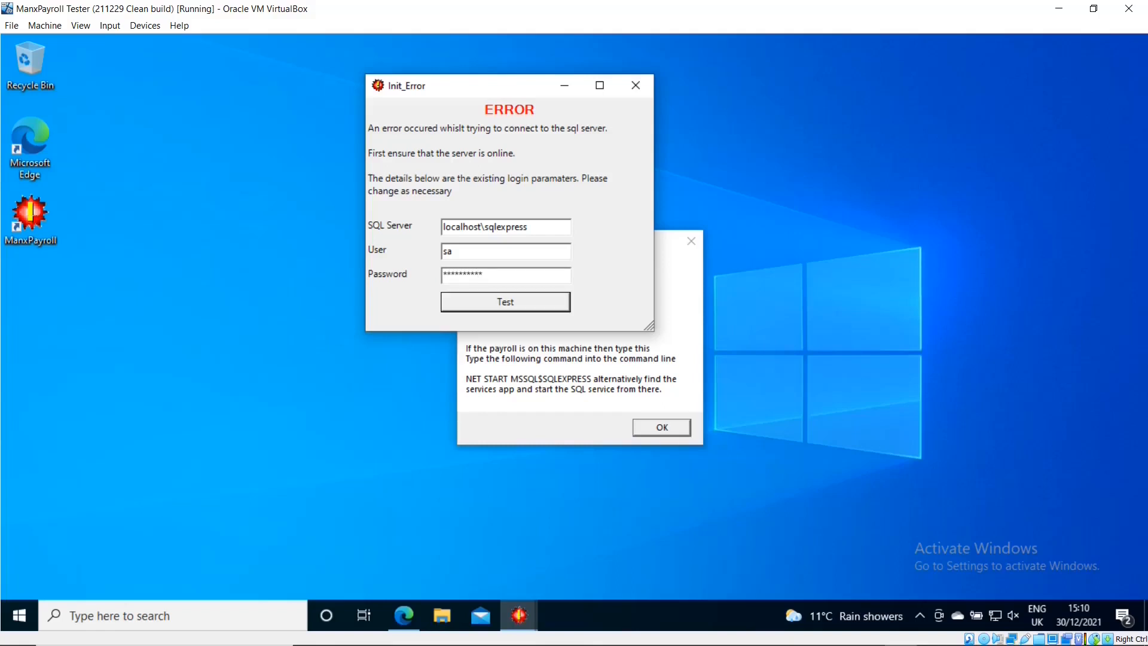
pyautogui.press('Return')
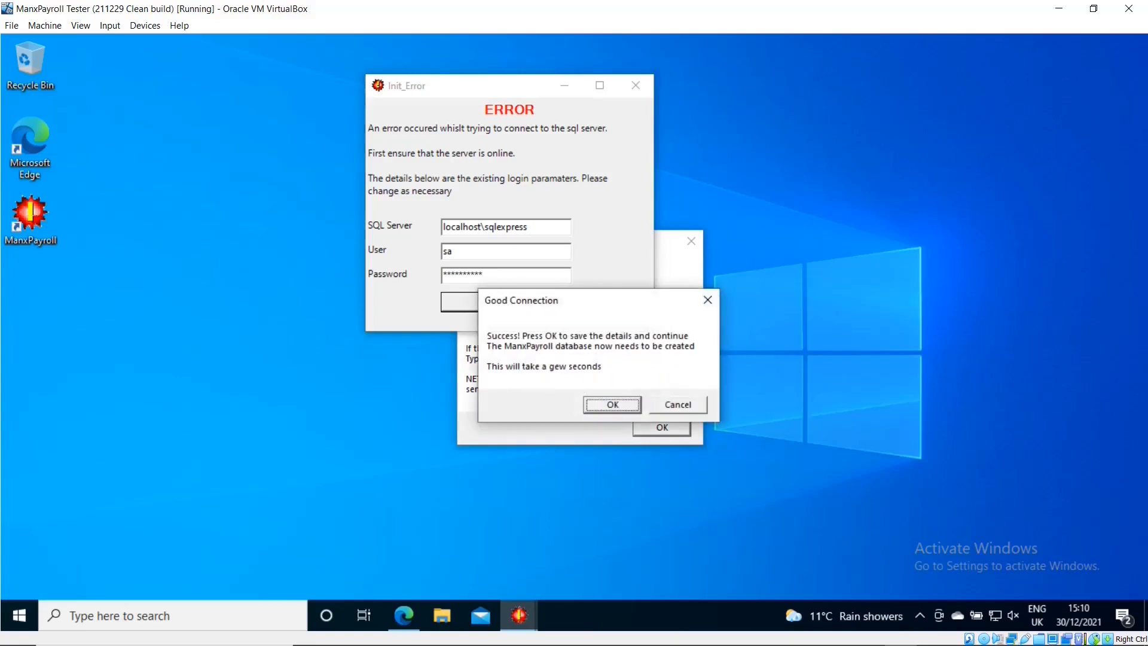
# - Save the connection details and confirm the ManxPayroll database was created
pyautogui.press('Return')
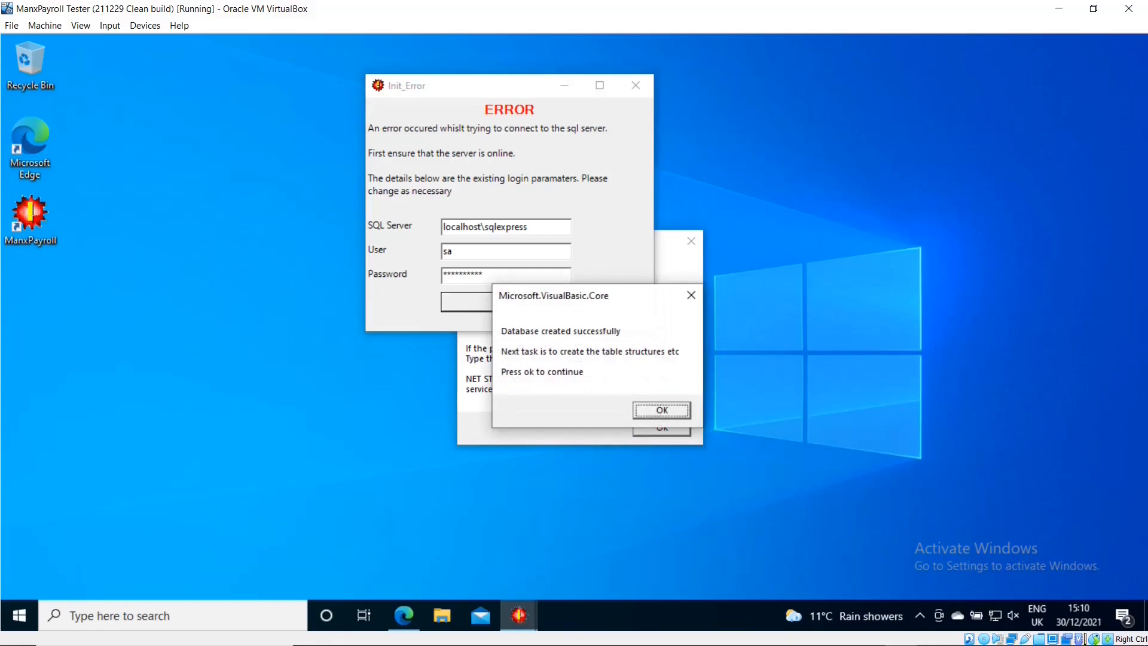
pyautogui.click(662, 410)
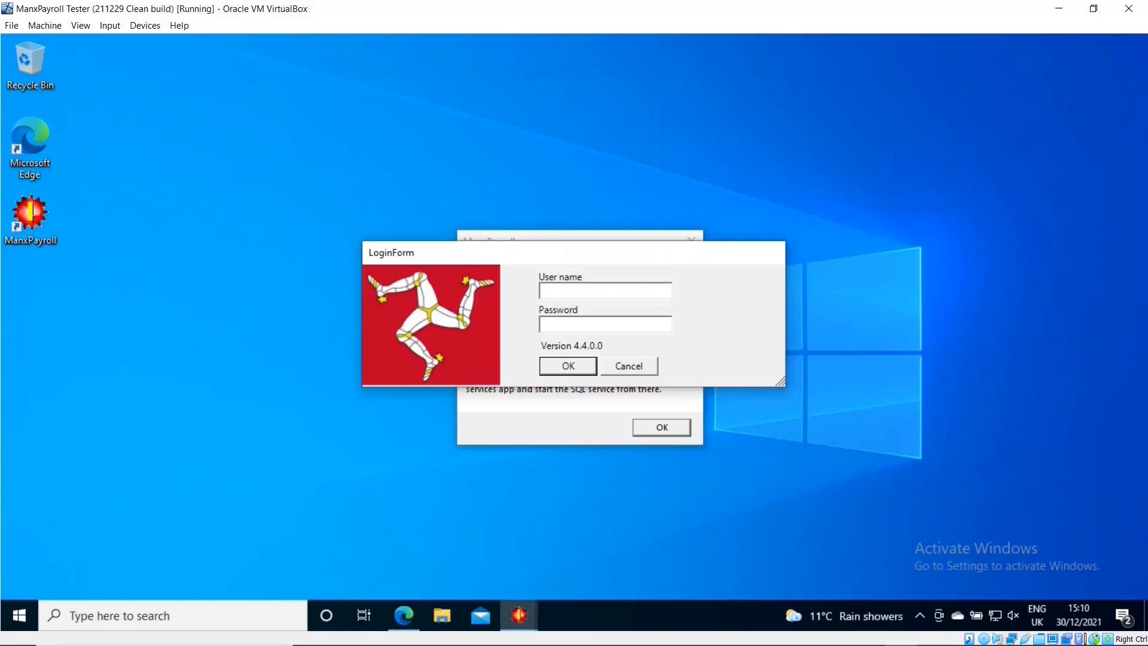
# - Log in to ManxPayroll as admin with the account password
pyautogui.write('admin')
pyautogui.press('Tab')
pyautogui.write('********')
pyautogui.press('Return')
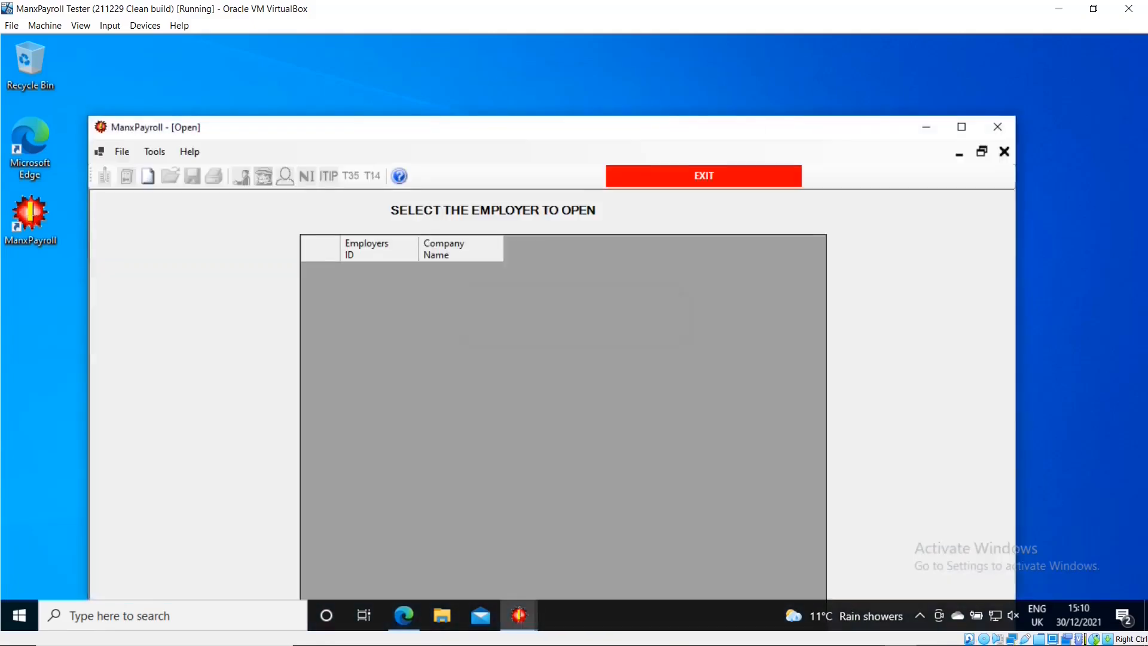
# - Maximize and restore the main window, close it, and dismiss the SQL Server connection notice
pyautogui.moveTo(500, 126); pyautogui.dragTo(501, 3)
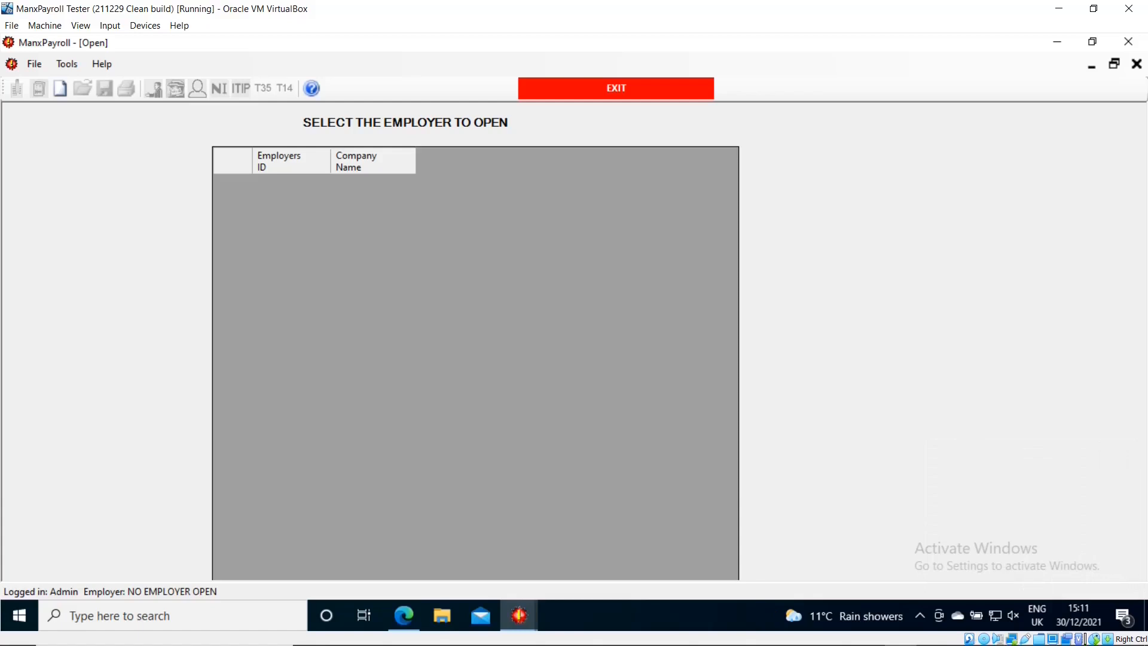
pyautogui.click(1092, 42)
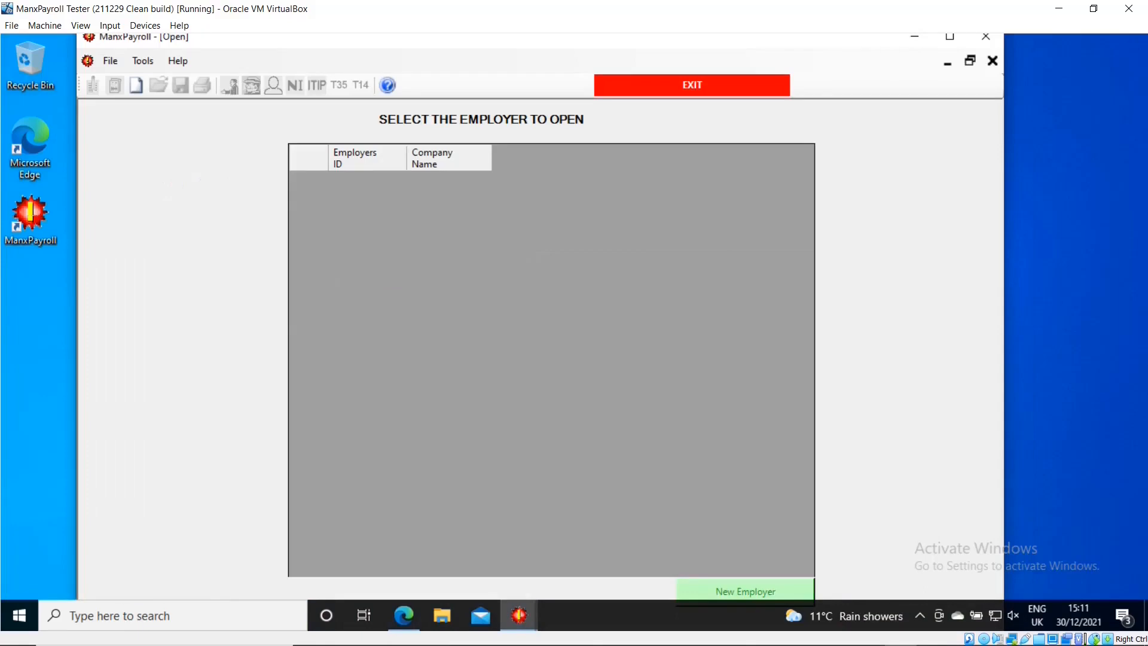
pyautogui.click(986, 37)
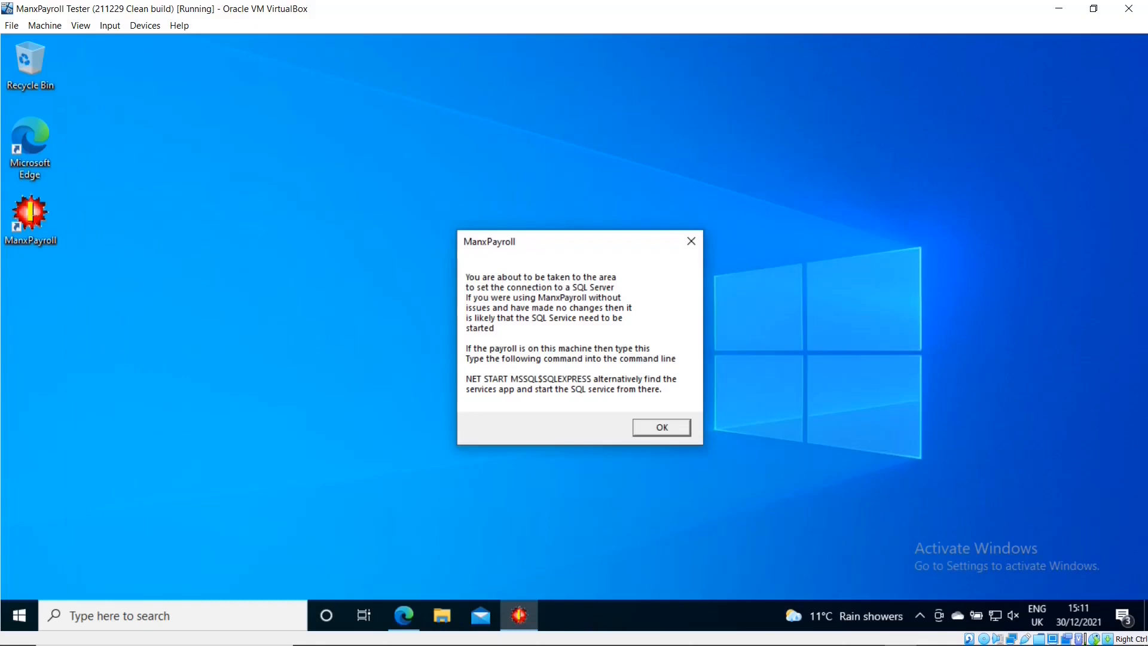
pyautogui.press('Return')
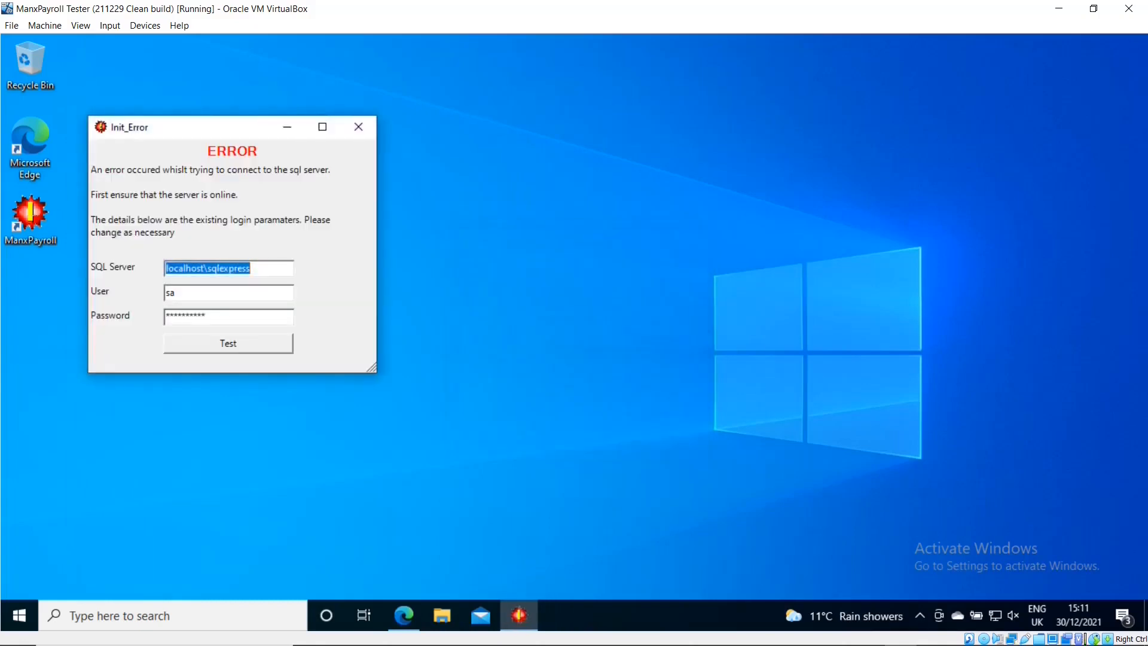